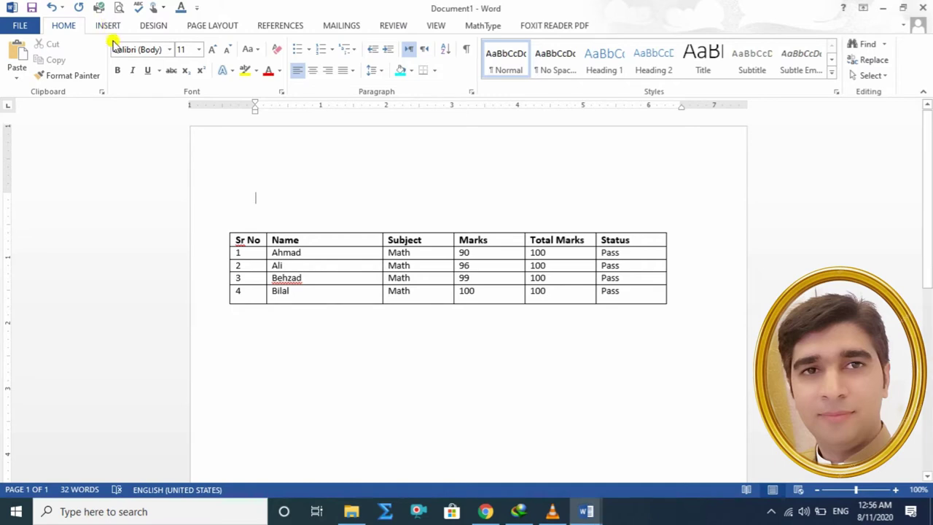
- Look over the available options for inserting a table, without inserting one
{"action": "left_click", "coordinate": [108, 26]}
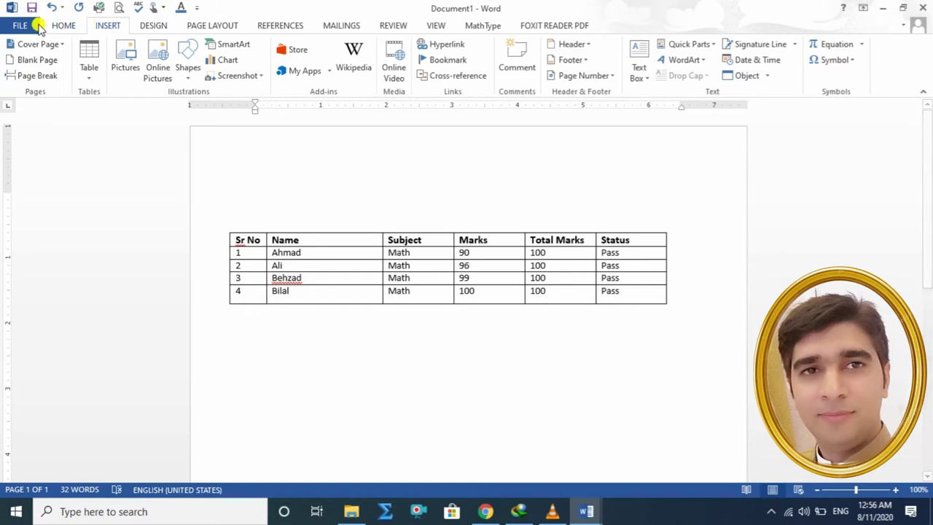
{"action": "left_click", "coordinate": [90, 79]}
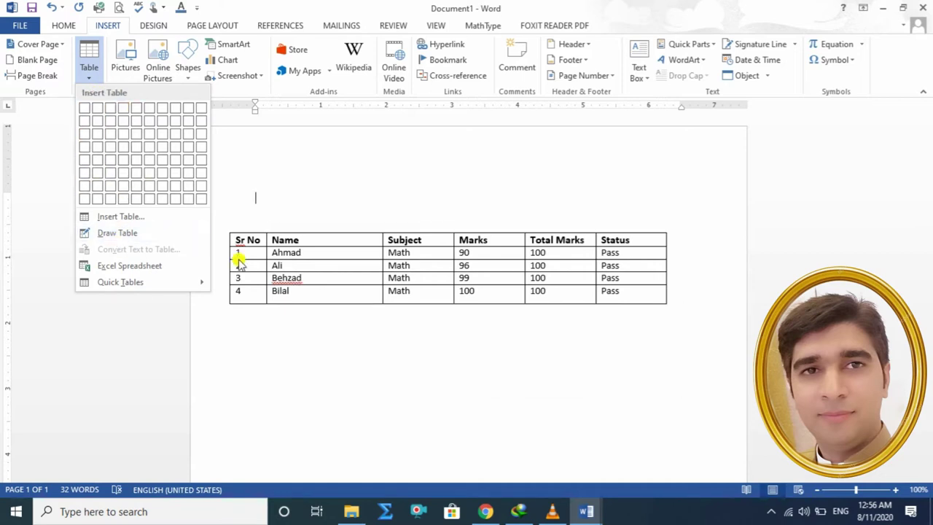
{"action": "left_click", "coordinate": [287, 321]}
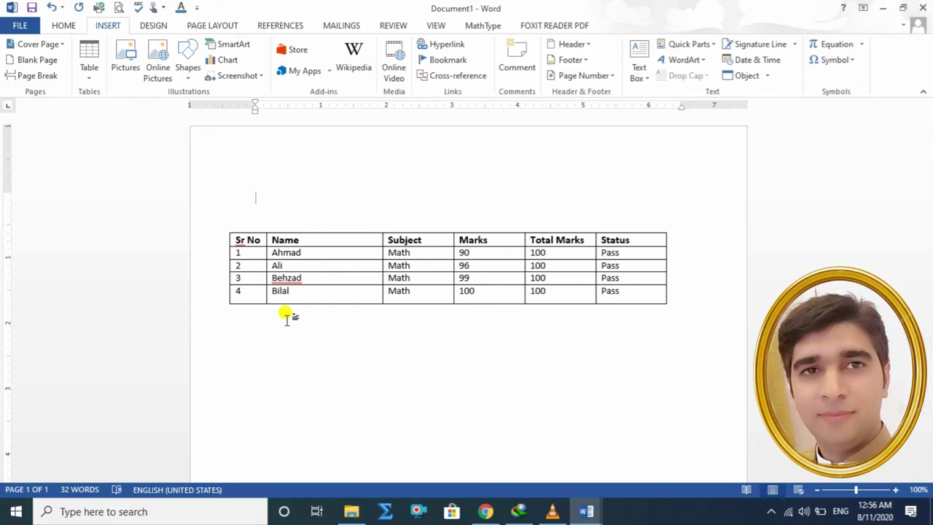
- Place the cursor inside and outside the marks table and select its cells to examine the contextual table Design and Layout tools
{"action": "mouse_move", "coordinate": [312, 285]}
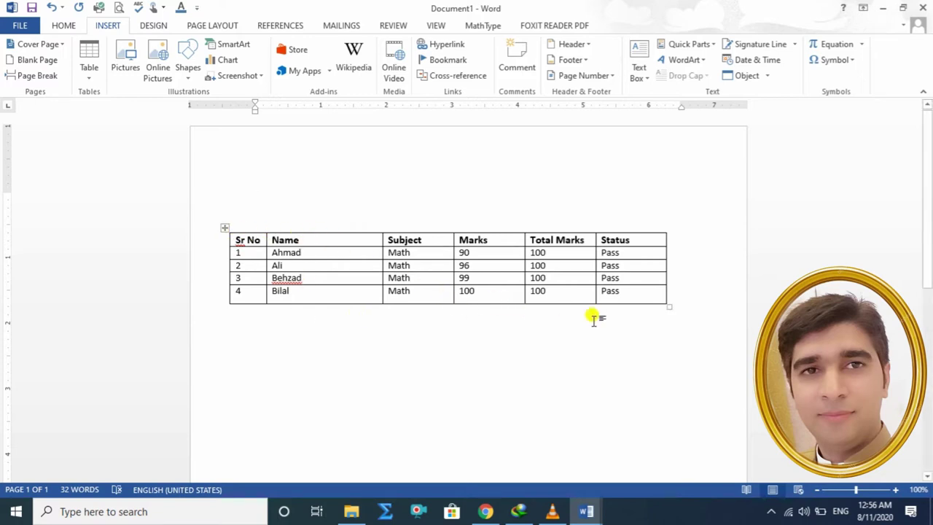
{"action": "mouse_move", "coordinate": [223, 231]}
{"action": "left_click", "coordinate": [325, 241]}
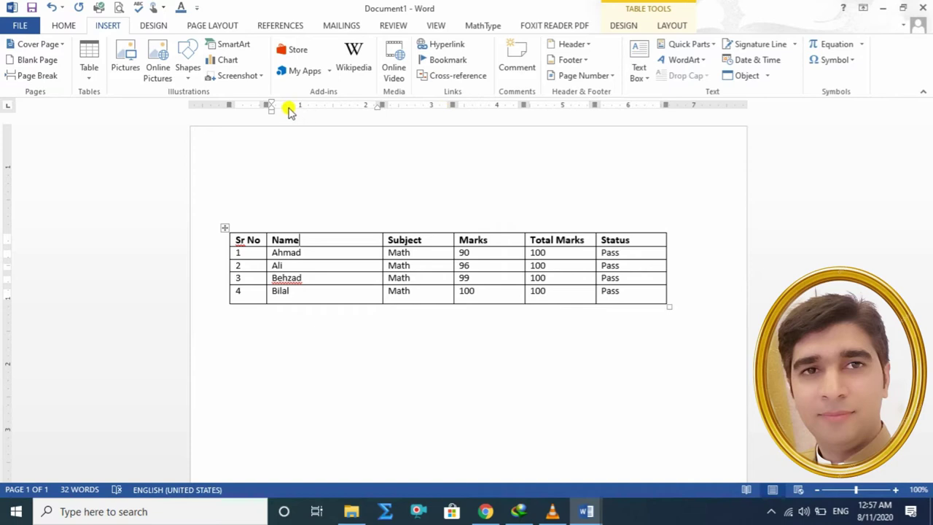
{"action": "left_click", "coordinate": [323, 189]}
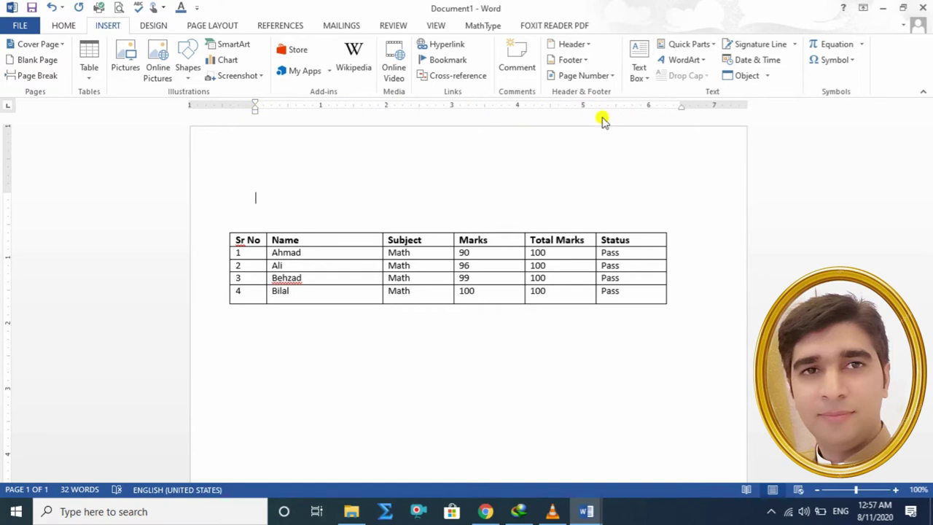
{"action": "left_click", "coordinate": [330, 239]}
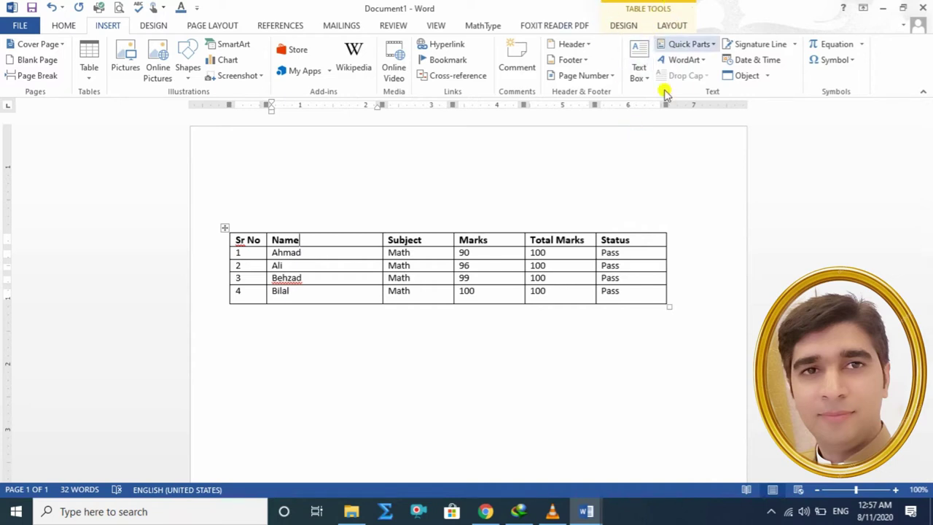
{"action": "left_click", "coordinate": [634, 160]}
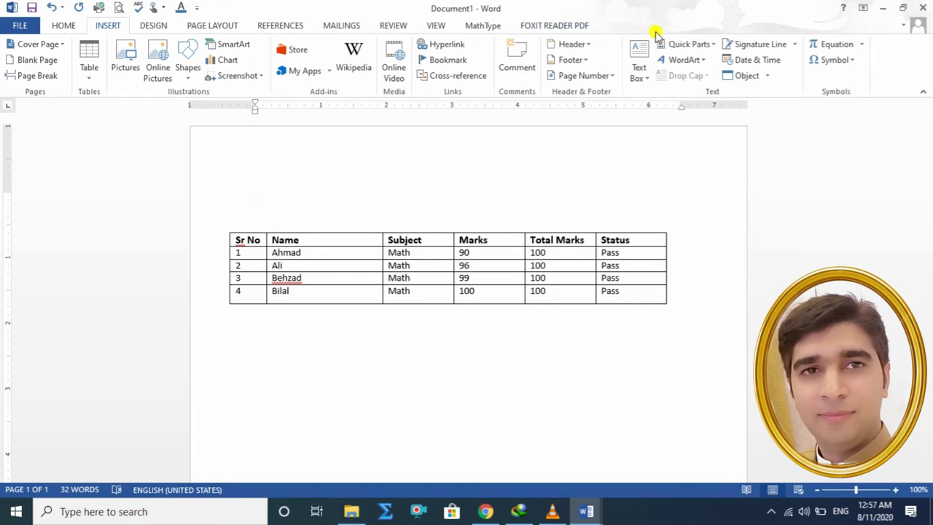
{"action": "left_click", "coordinate": [644, 239]}
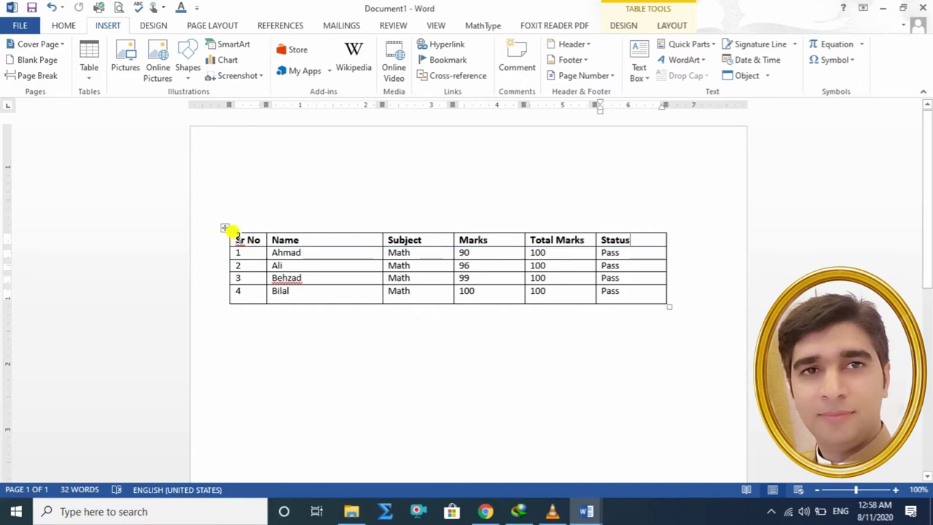
{"action": "left_click_drag", "start_coordinate": [233, 237], "coordinate": [641, 291]}
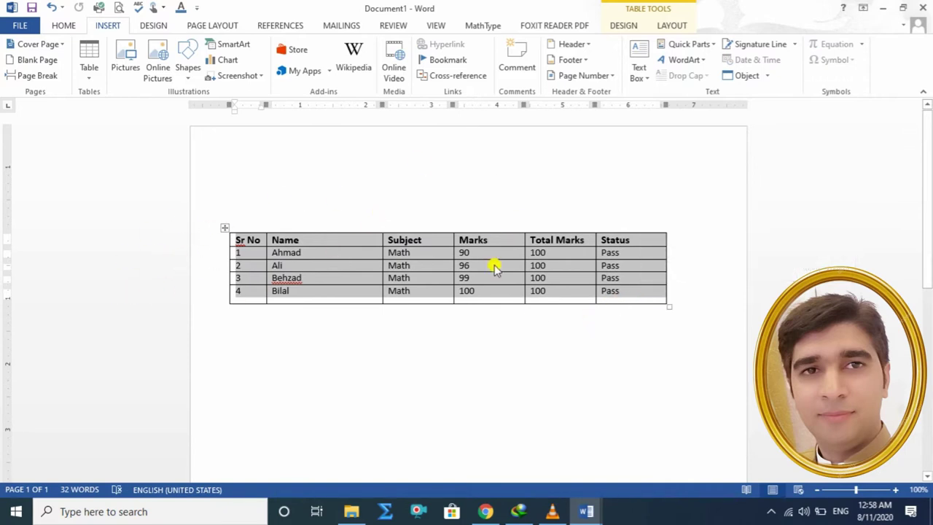
{"action": "left_click", "coordinate": [567, 331]}
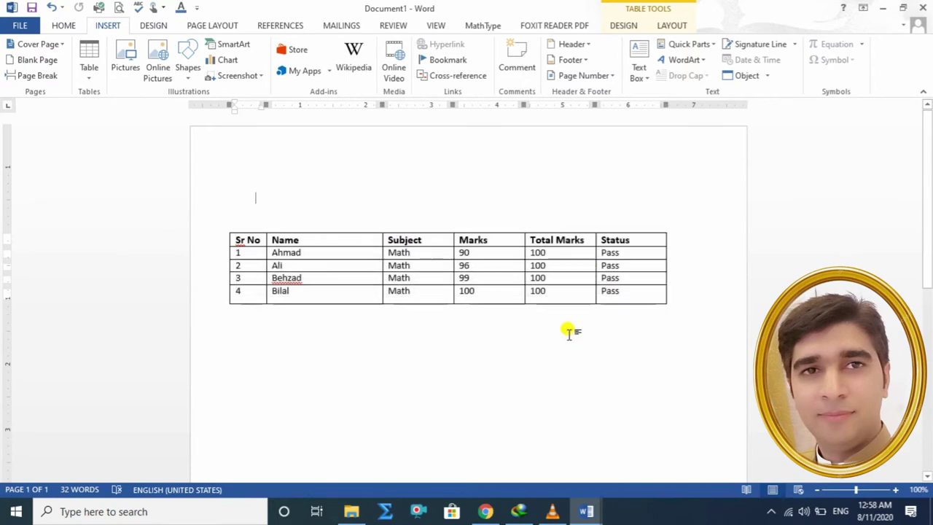
{"action": "left_click", "coordinate": [620, 252]}
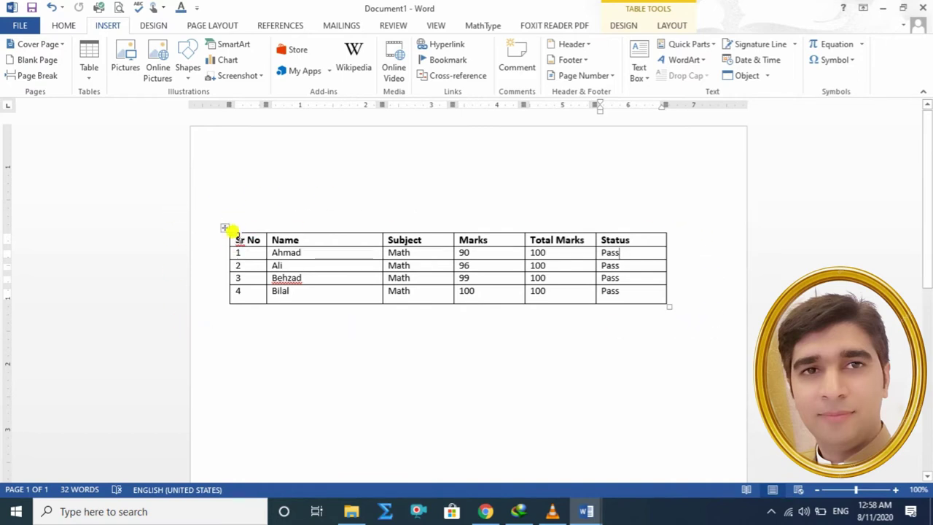
{"action": "left_click", "coordinate": [623, 27]}
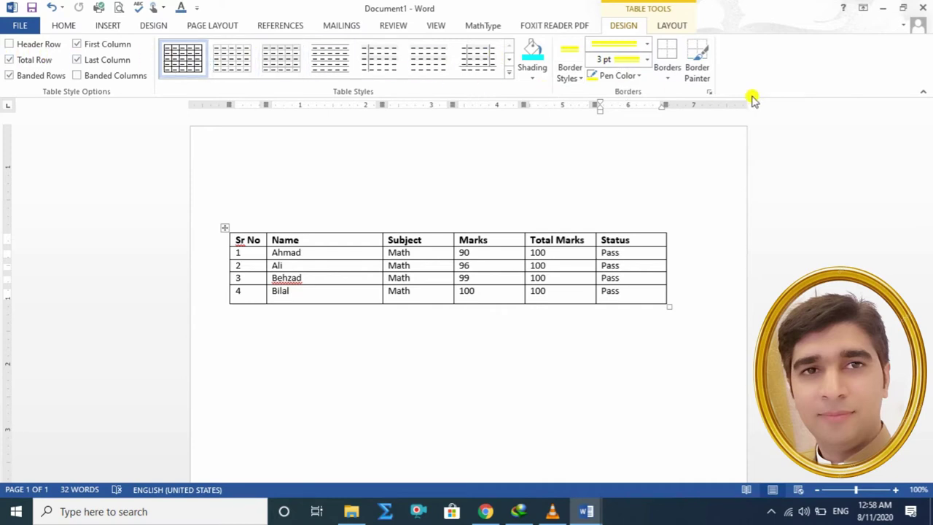
{"action": "left_click", "coordinate": [323, 334]}
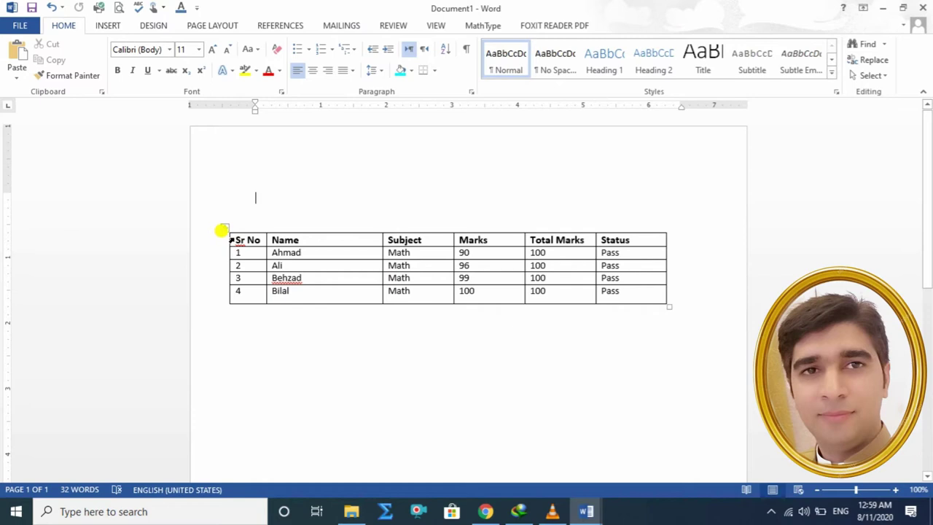
- Select all rows of the marks table and apply the dark blue grid table style
{"action": "mouse_move", "coordinate": [232, 239]}
{"action": "left_mouse_down"}
{"action": "mouse_move", "coordinate": [643, 281]}
{"action": "mouse_move", "coordinate": [650, 290]}
{"action": "left_mouse_up"}
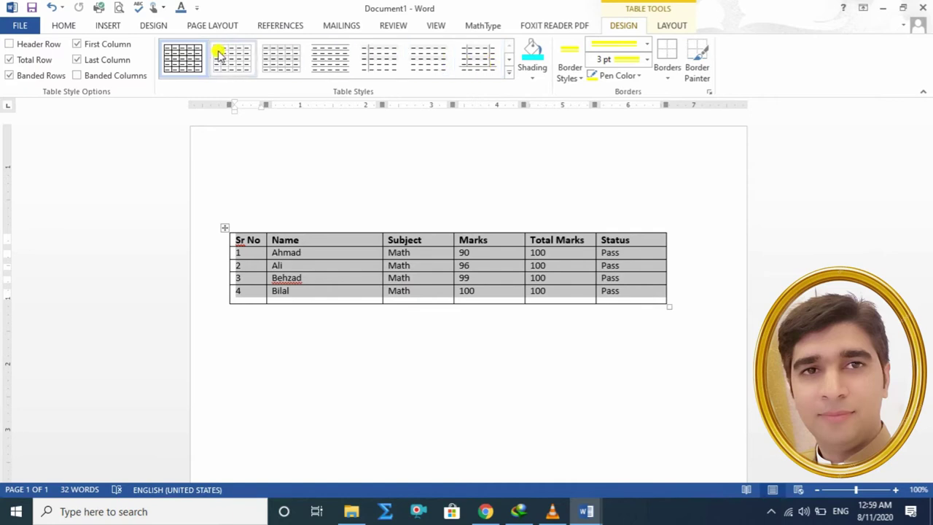
{"action": "left_click", "coordinate": [508, 75]}
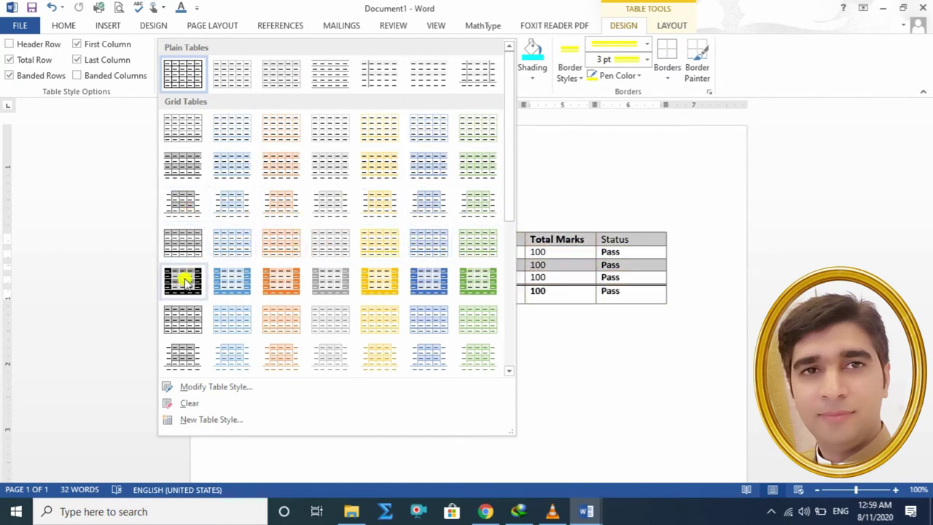
{"action": "left_click", "coordinate": [422, 284]}
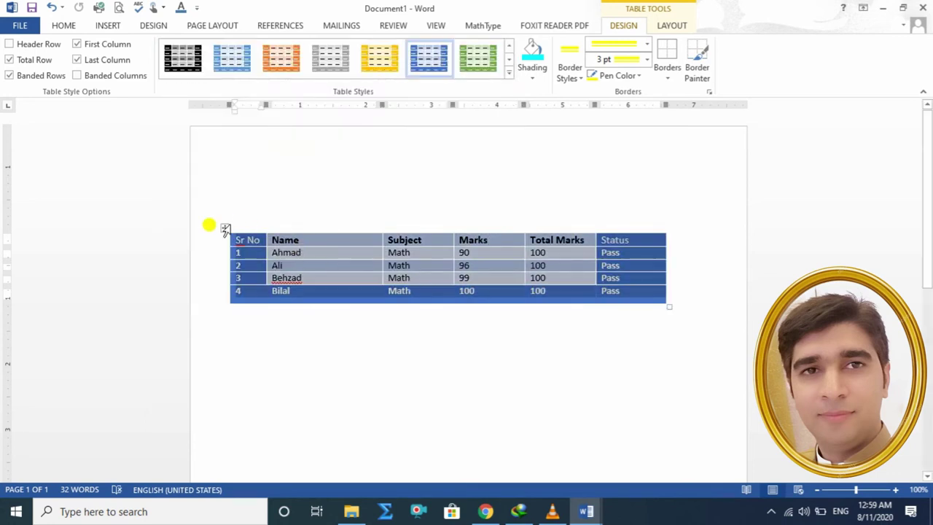
- Move the table sideways and slightly up so that its Status column meets the page's right edge
{"action": "left_click_drag", "start_coordinate": [222, 228], "coordinate": [306, 220]}
{"action": "left_click", "coordinate": [489, 312]}
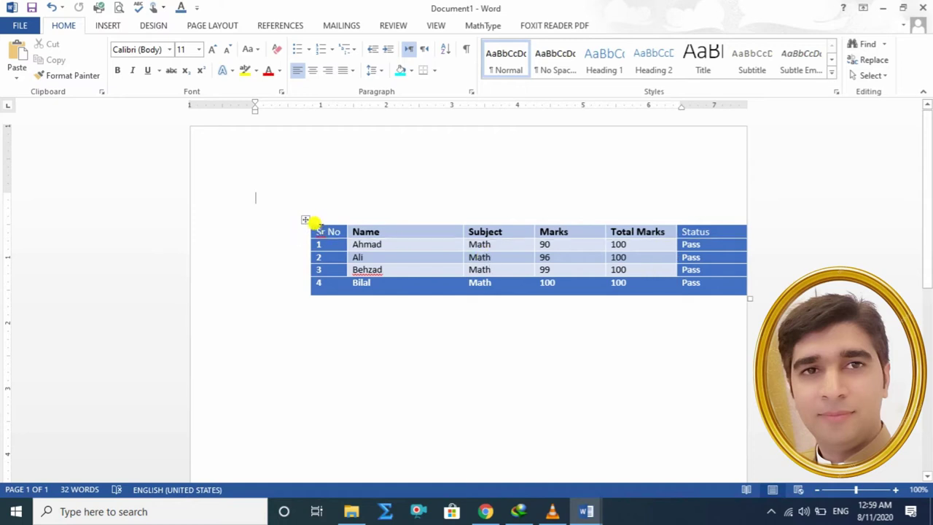
- Select the moved table and preview other grid table styles, keeping the dark blue one
{"action": "left_click_drag", "start_coordinate": [312, 223], "coordinate": [712, 272]}
{"action": "left_click", "coordinate": [623, 25]}
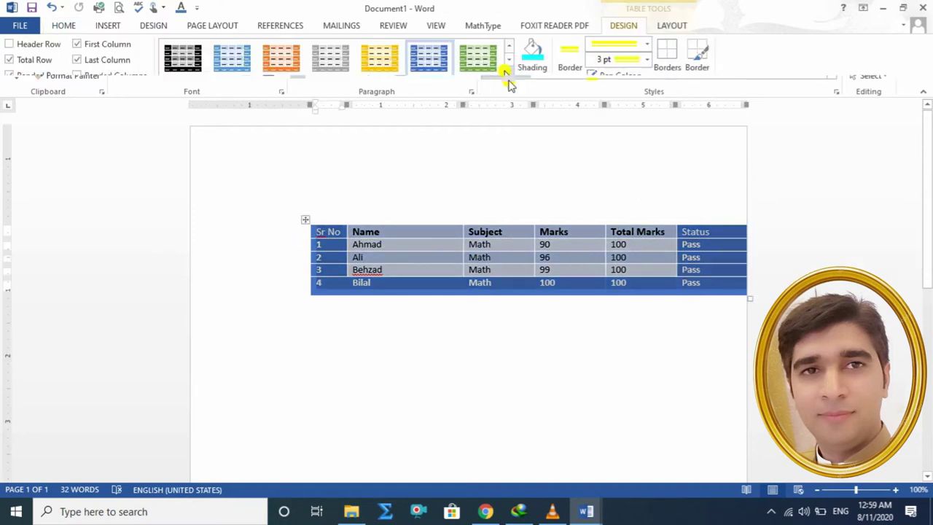
{"action": "left_click", "coordinate": [508, 72]}
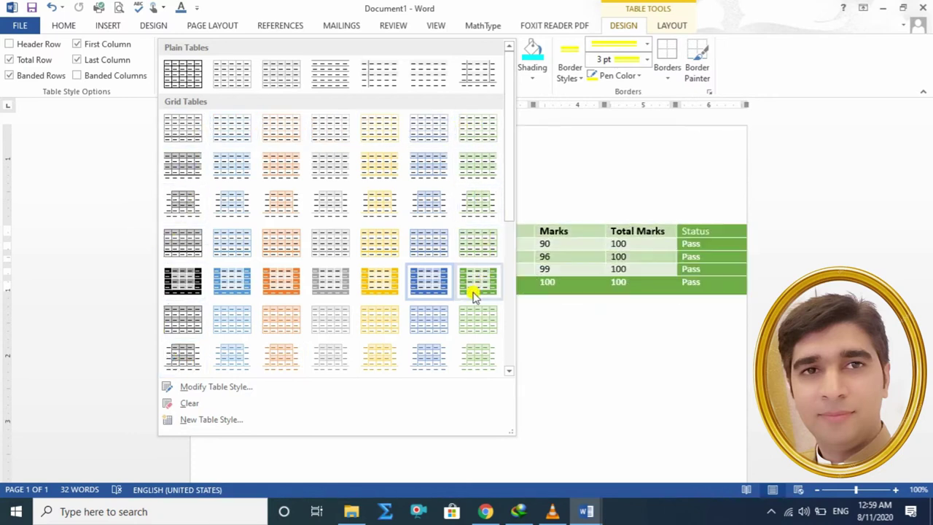
{"action": "left_click", "coordinate": [431, 286]}
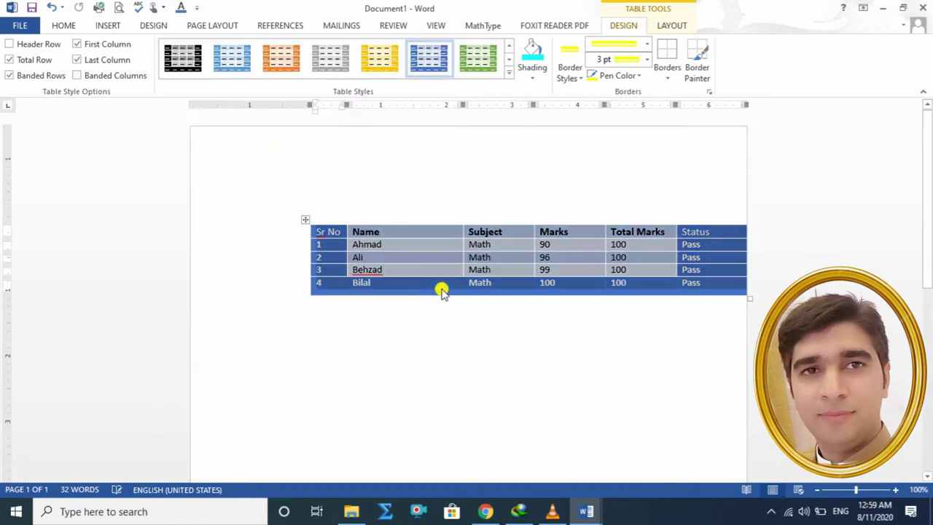
- Move the table up near the page's top edge and apply the plain Table Grid style to it
{"action": "left_click_drag", "start_coordinate": [302, 221], "coordinate": [299, 143]}
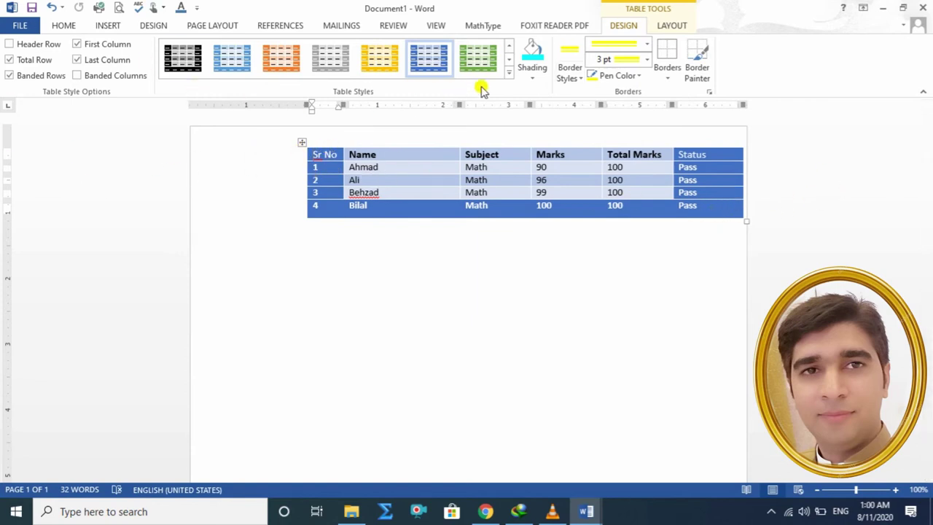
{"action": "left_click", "coordinate": [509, 71]}
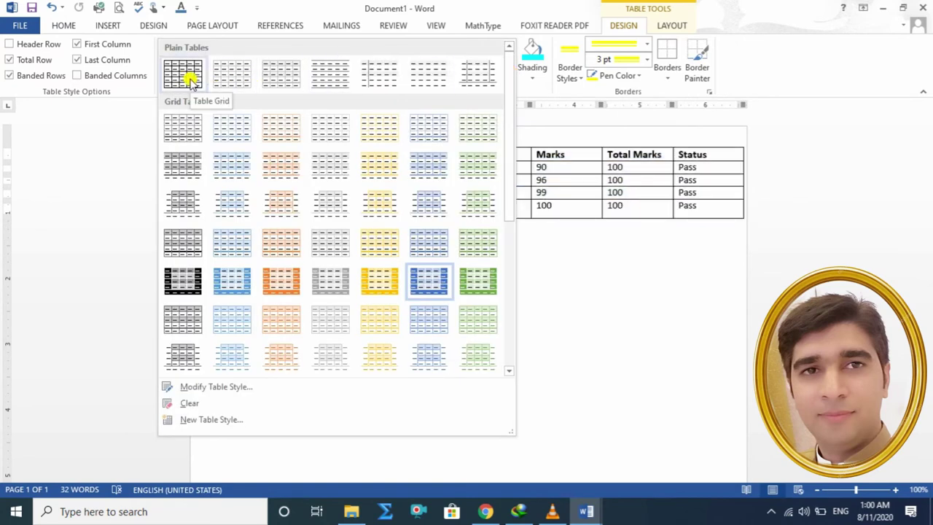
{"action": "left_click", "coordinate": [183, 75]}
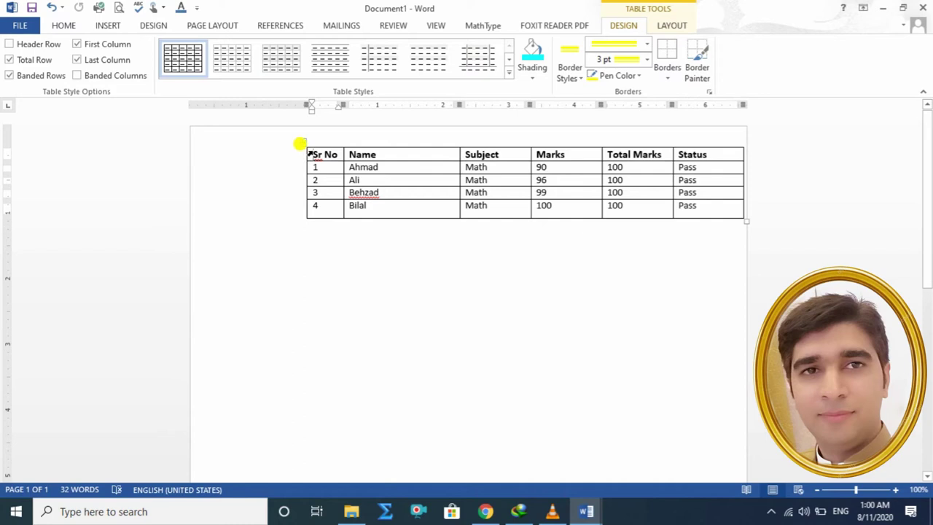
- Add a blank row below the table's header row and reapply the Table Grid style to the whole table
{"action": "left_click", "coordinate": [305, 144]}
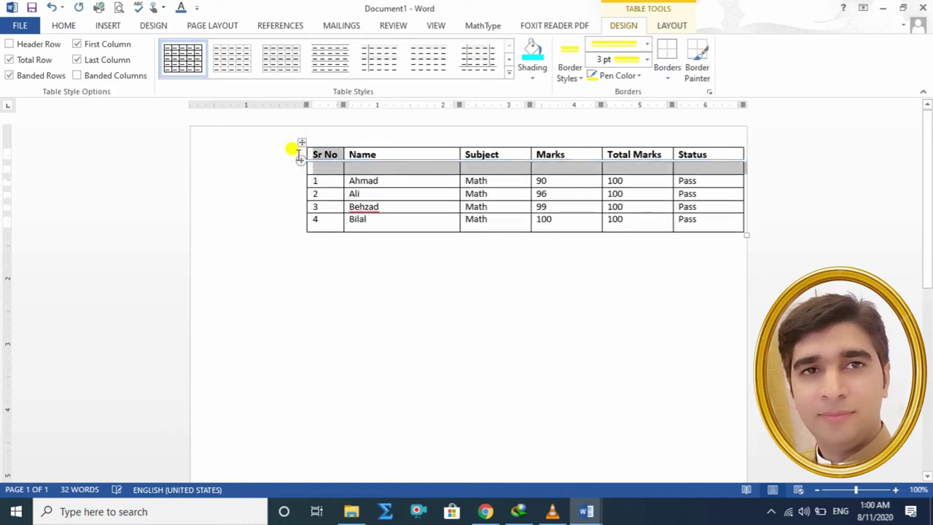
{"action": "left_click", "coordinate": [509, 72]}
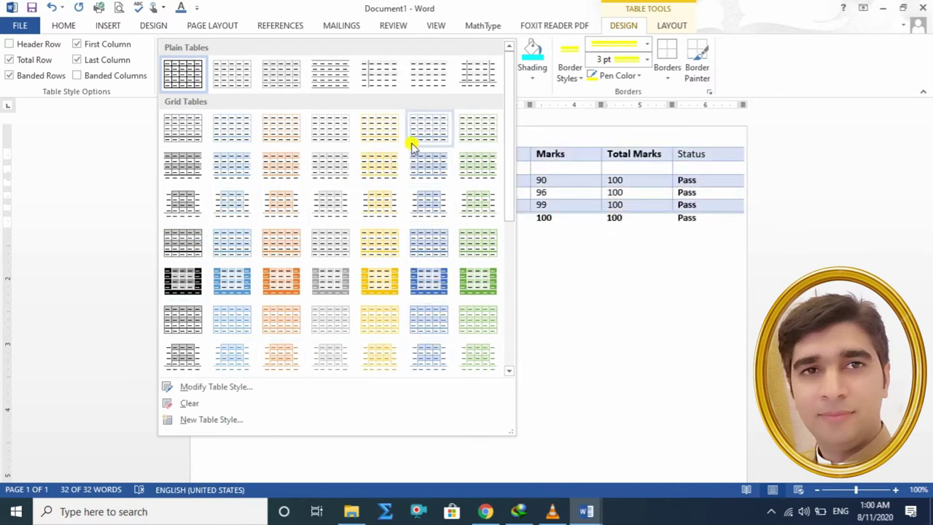
{"action": "left_click", "coordinate": [188, 73]}
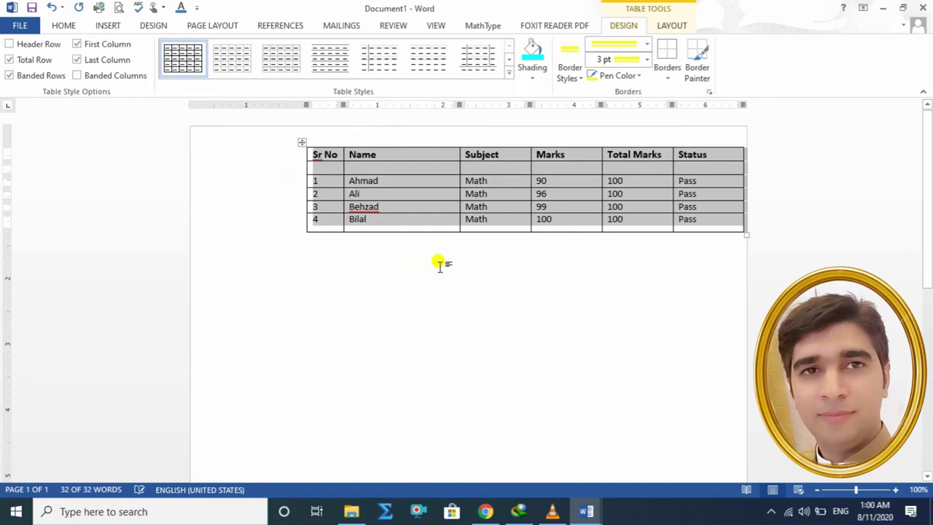
{"action": "left_click", "coordinate": [442, 290]}
- Shade the header row from Sr No to Status with the standard yellow colour
{"action": "mouse_move", "coordinate": [305, 146]}
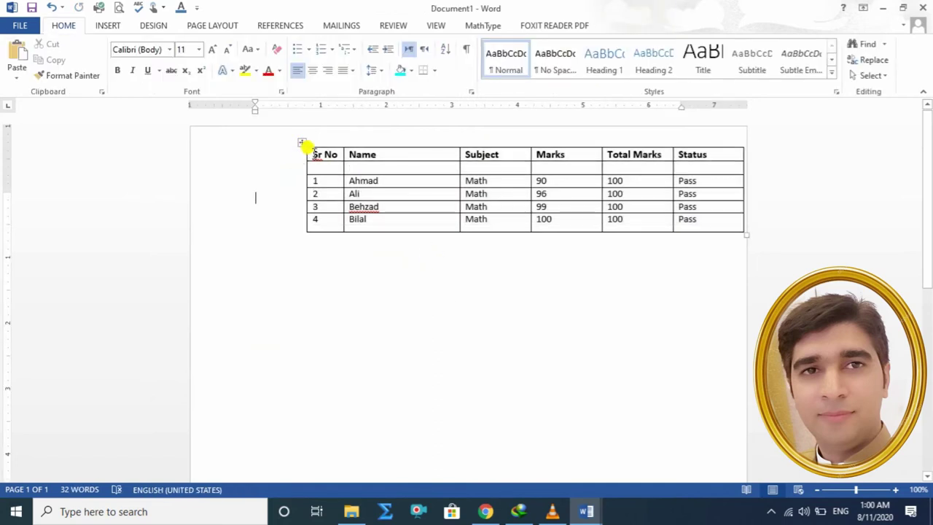
{"action": "left_click_drag", "start_coordinate": [313, 153], "coordinate": [702, 134]}
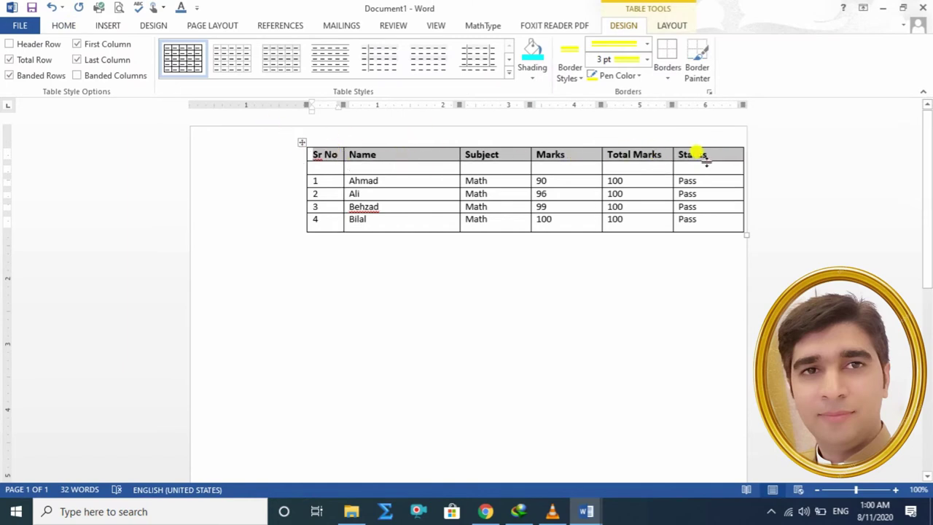
{"action": "left_click", "coordinate": [534, 81]}
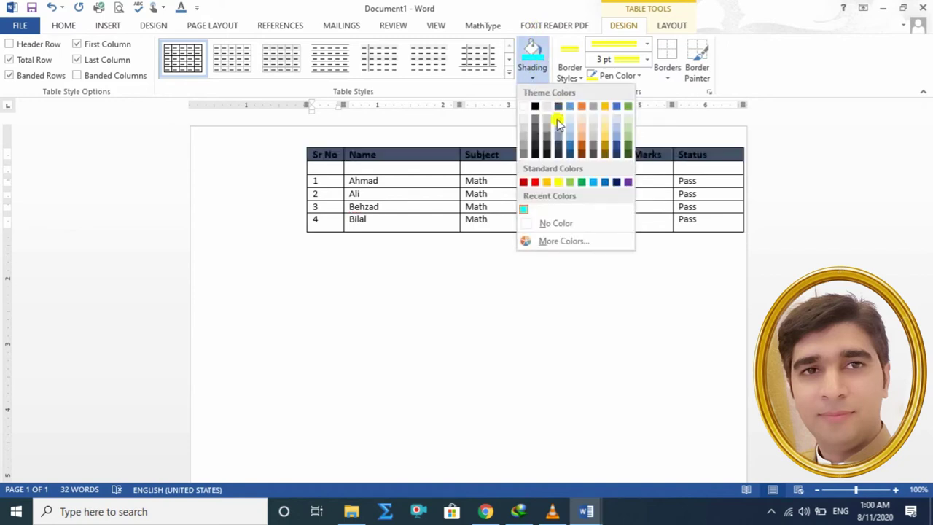
{"action": "left_click", "coordinate": [559, 182]}
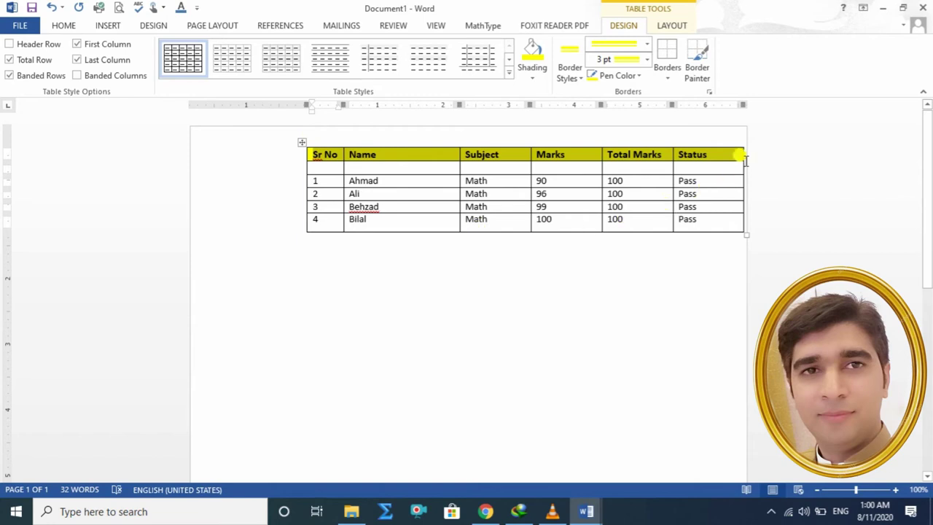
{"action": "left_click", "coordinate": [294, 255]}
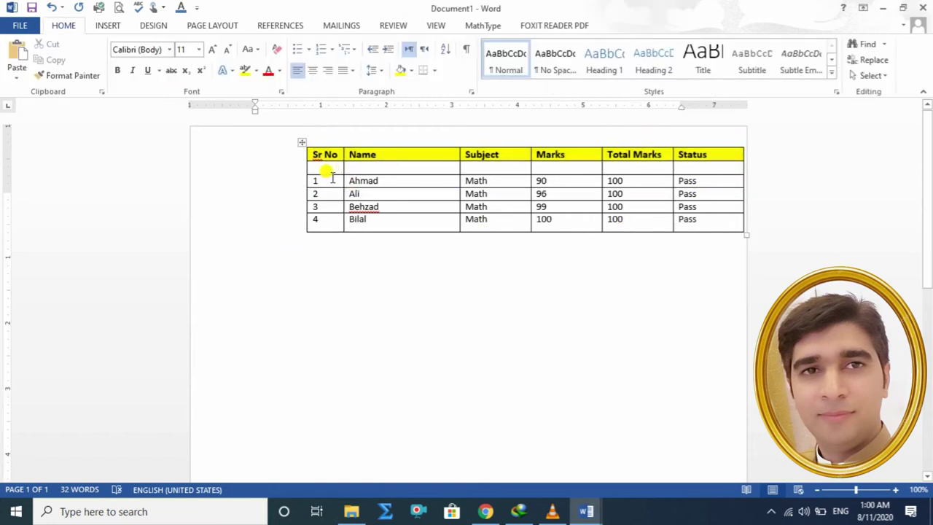
- Shade all rows below the header with the recently used bright turquoise colour
{"action": "left_click_drag", "start_coordinate": [329, 165], "coordinate": [752, 224]}
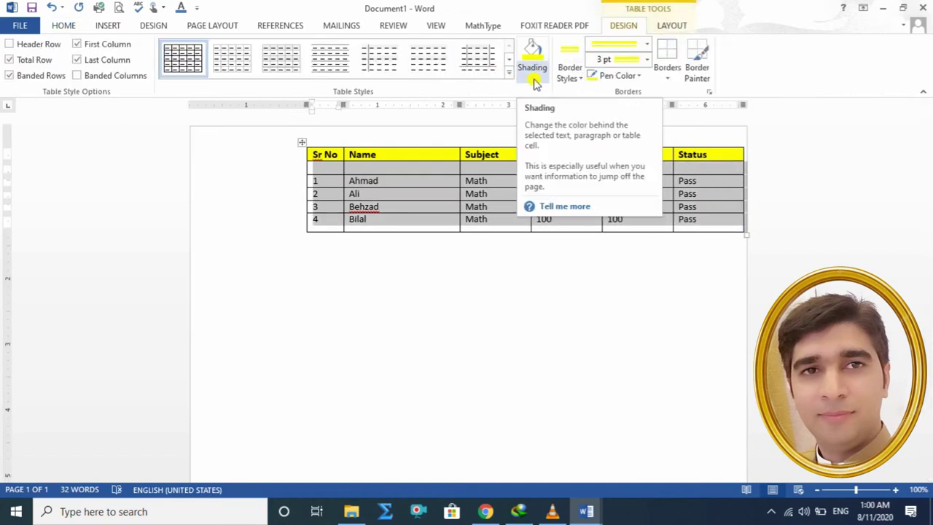
{"action": "left_click", "coordinate": [535, 83]}
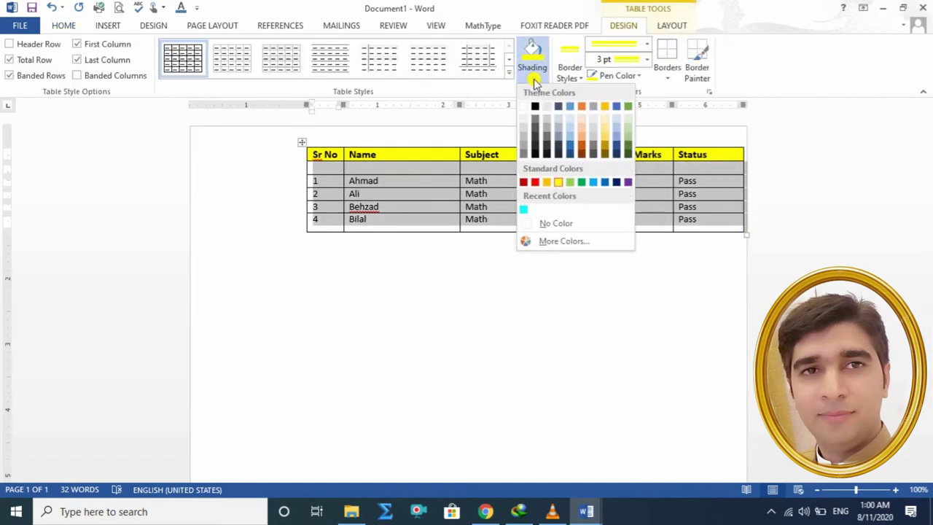
{"action": "left_click", "coordinate": [525, 213]}
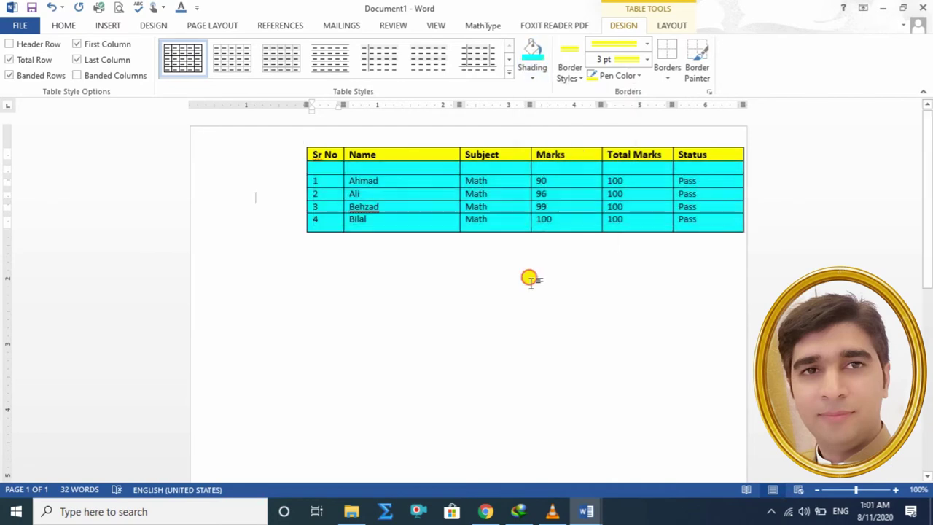
- Reapply the plain Table Grid style to the whole table to clear its yellow and turquoise shading
{"action": "left_click", "coordinate": [428, 244]}
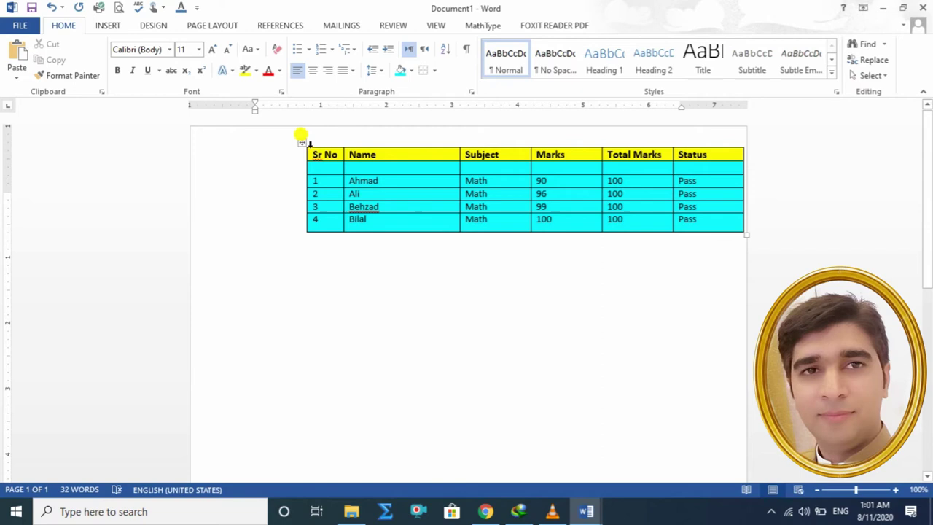
{"action": "left_click", "coordinate": [301, 141]}
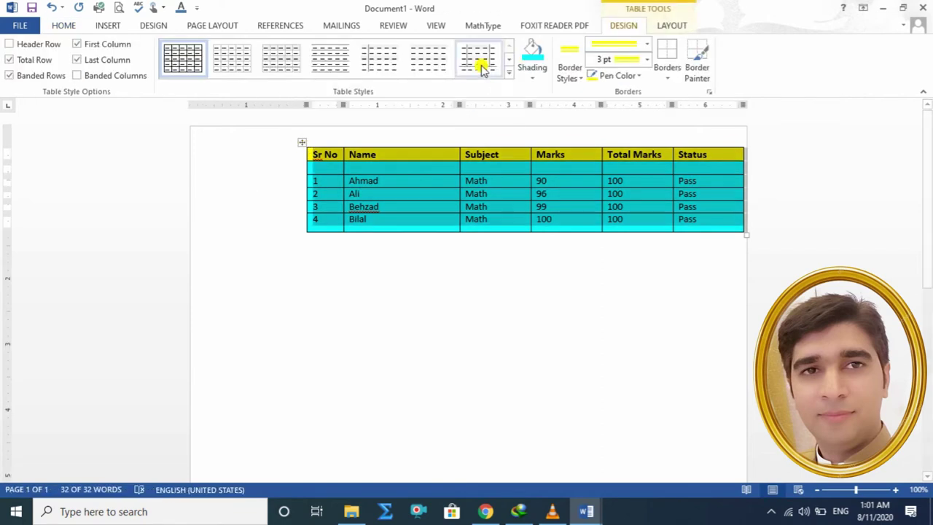
{"action": "left_click", "coordinate": [509, 71]}
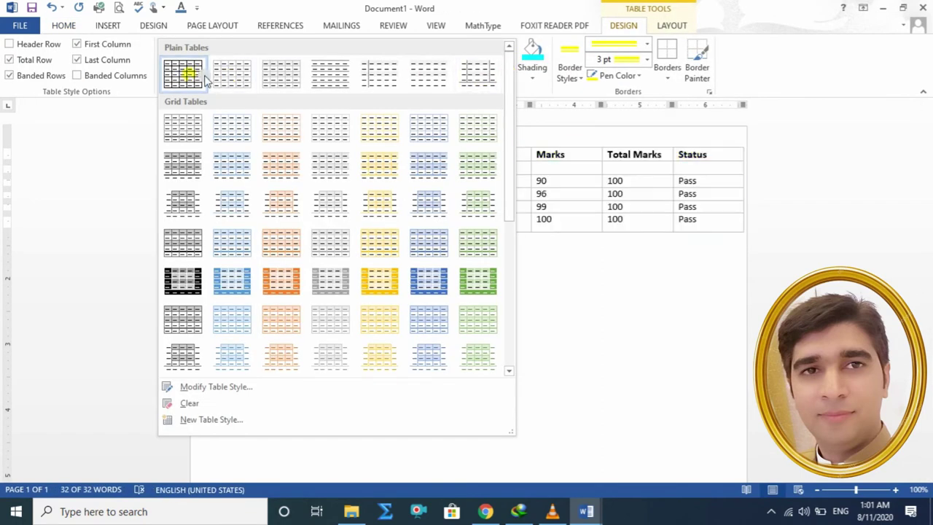
{"action": "left_click", "coordinate": [181, 75]}
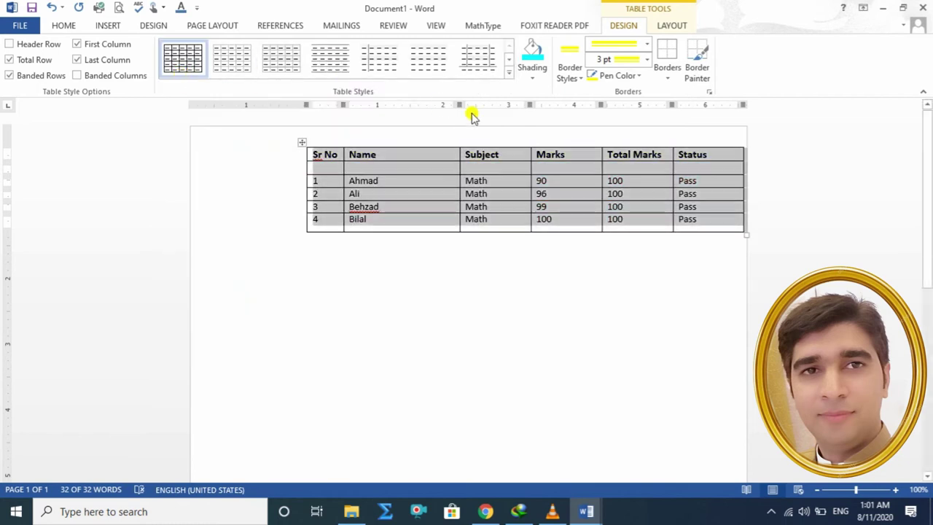
{"action": "left_click", "coordinate": [564, 298]}
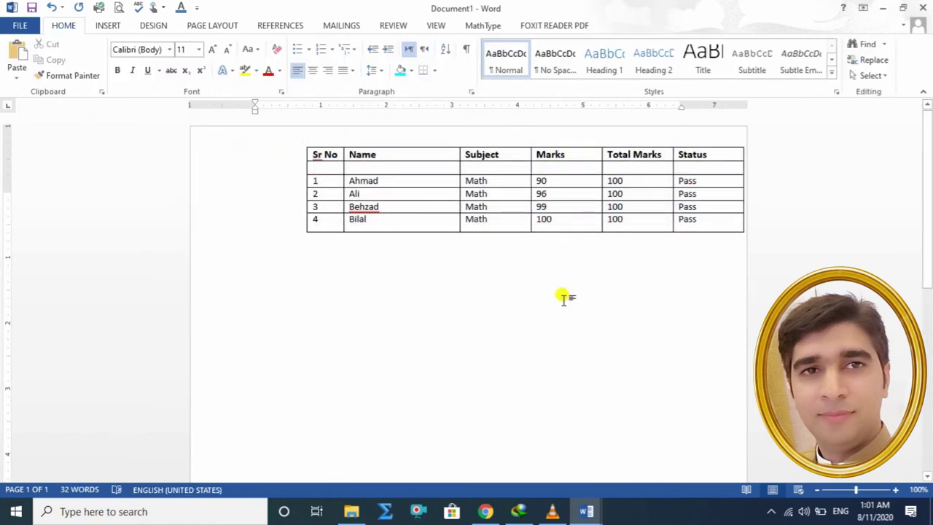
- Try blue, white and purple from the standard colour palette as shading for the blank cell under Subject
{"action": "left_click", "coordinate": [501, 172]}
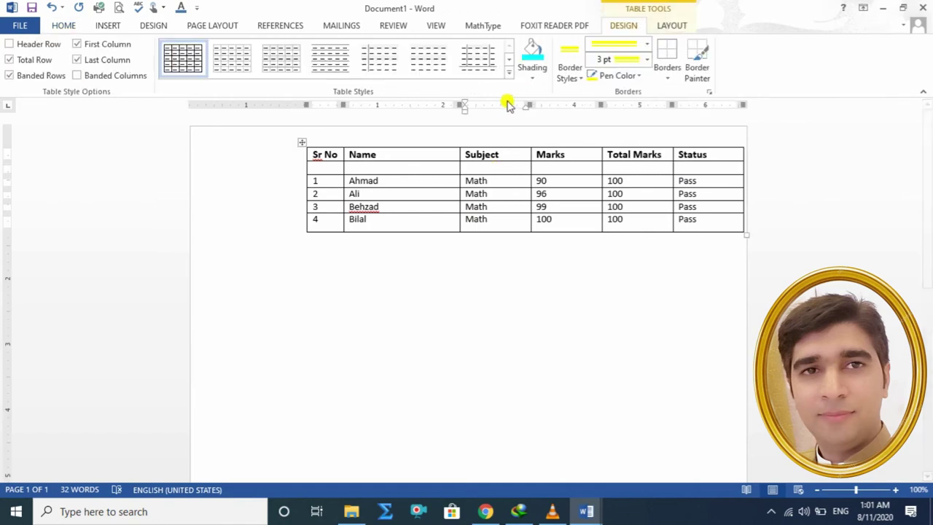
{"action": "left_click", "coordinate": [537, 73]}
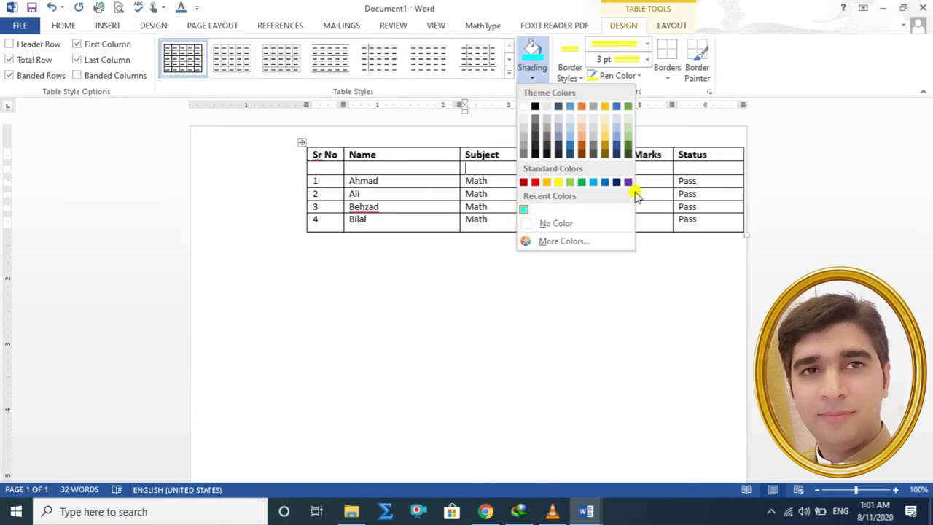
{"action": "left_click", "coordinate": [561, 240]}
{"action": "left_click", "coordinate": [774, 181]}
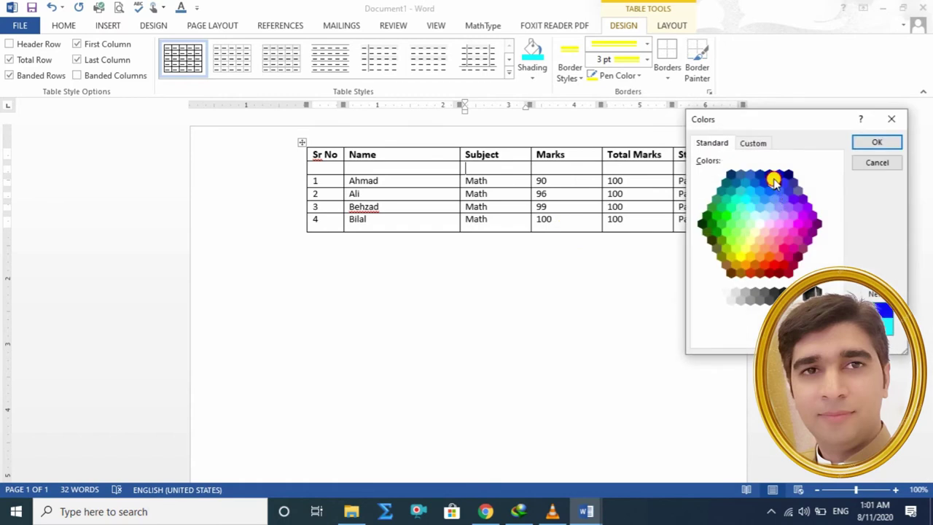
{"action": "left_click", "coordinate": [761, 225]}
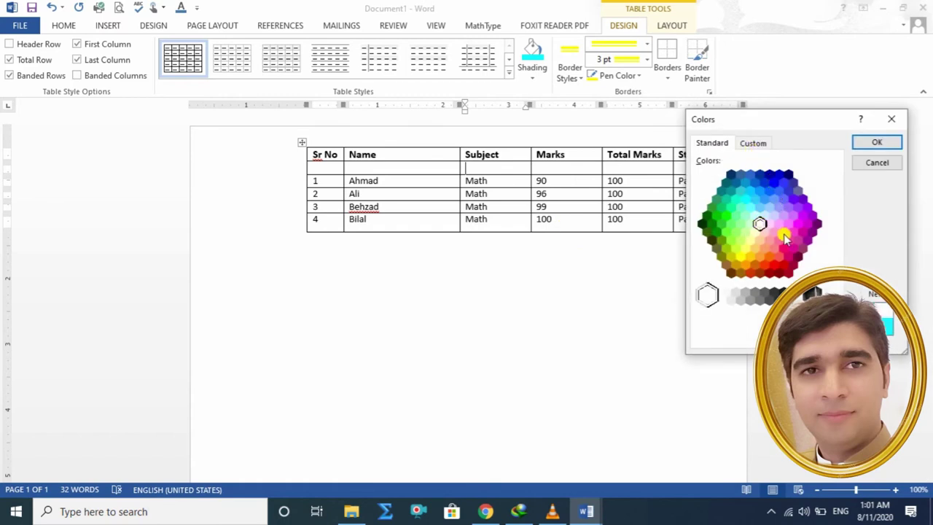
{"action": "left_click", "coordinate": [800, 201]}
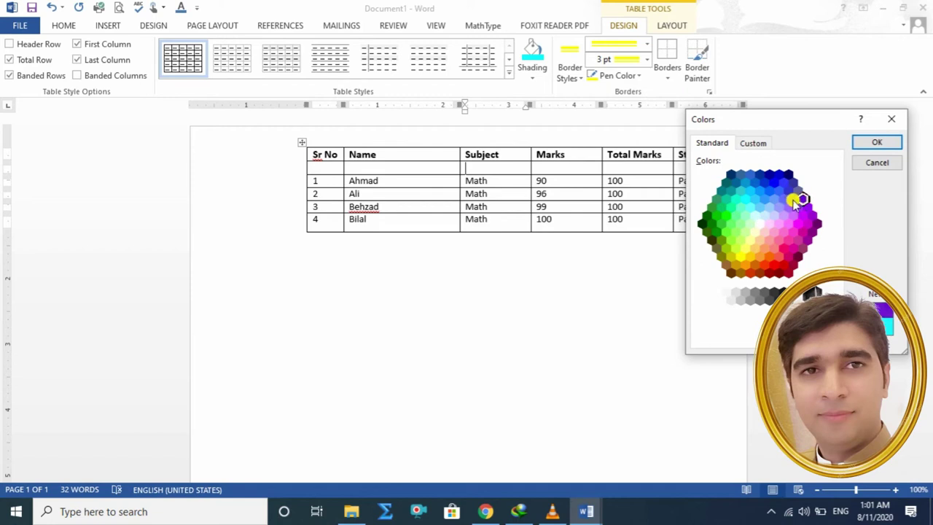
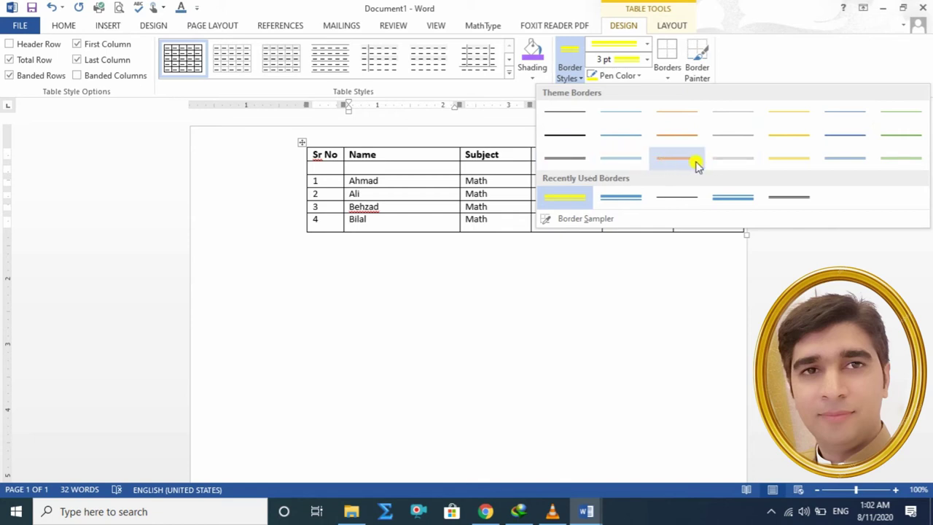
- Choose the orange double-line theme border style and set its line weight to 1 ½ pt
{"action": "left_click", "coordinate": [676, 159]}
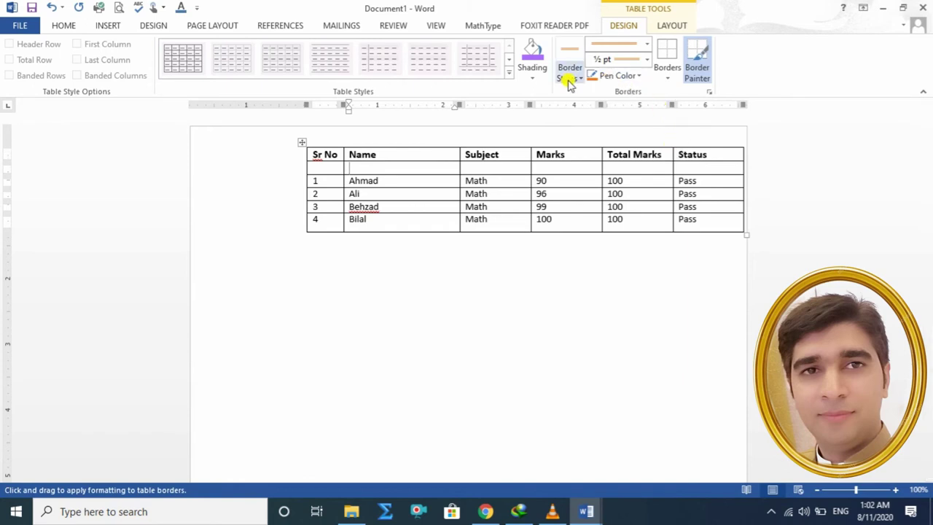
{"action": "left_click", "coordinate": [645, 47]}
{"action": "mouse_move", "coordinate": [658, 88]}
{"action": "left_mouse_down"}
{"action": "mouse_move", "coordinate": [650, 239]}
{"action": "mouse_move", "coordinate": [647, 86]}
{"action": "left_mouse_up"}
{"action": "left_click", "coordinate": [755, 86]}
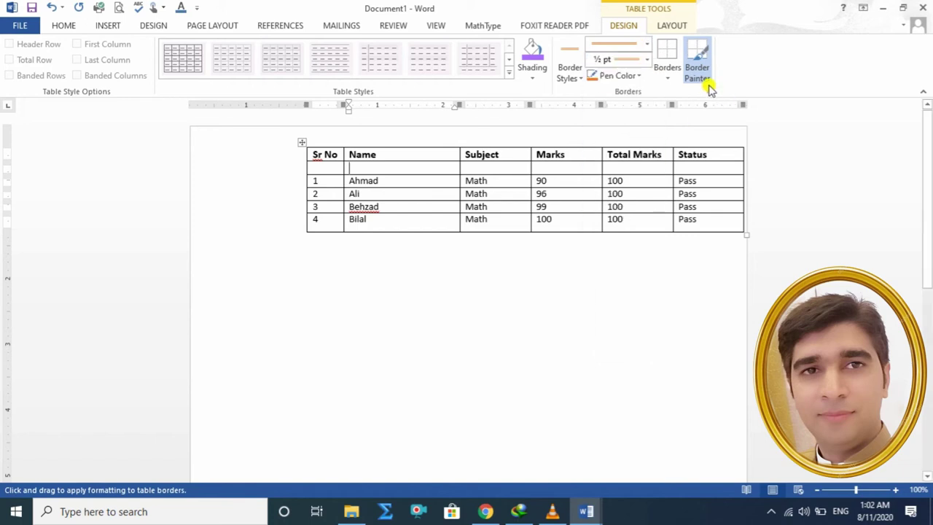
{"action": "left_click", "coordinate": [646, 59]}
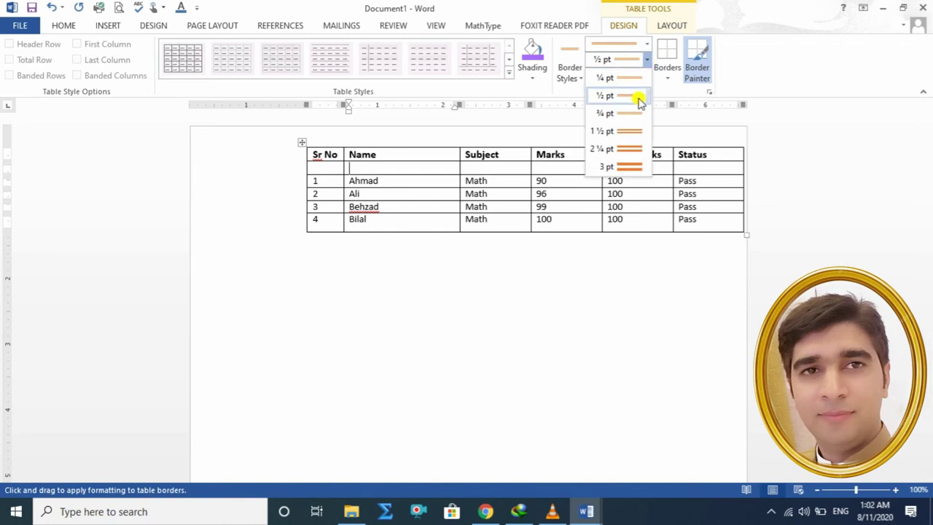
{"action": "left_click", "coordinate": [631, 134]}
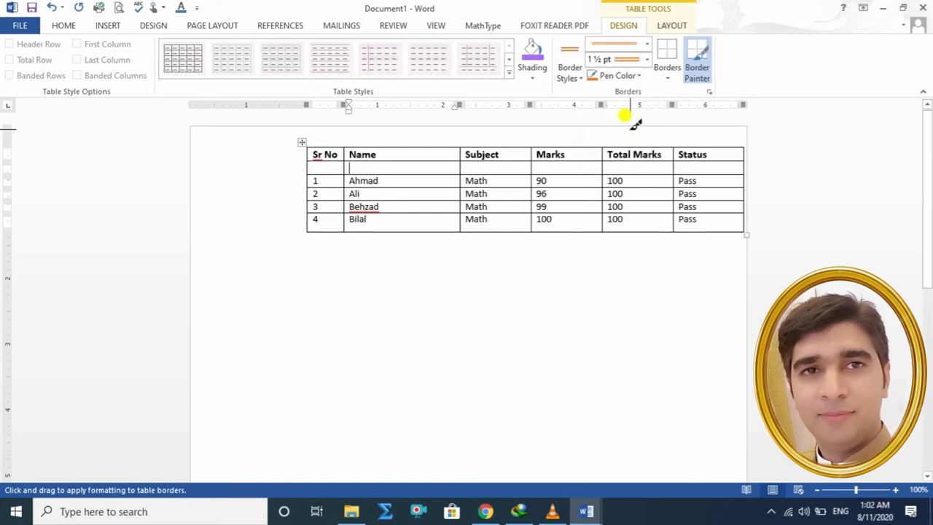
- Preview the border placement options on the blank cell under Name and on the whole table
{"action": "left_click", "coordinate": [669, 80]}
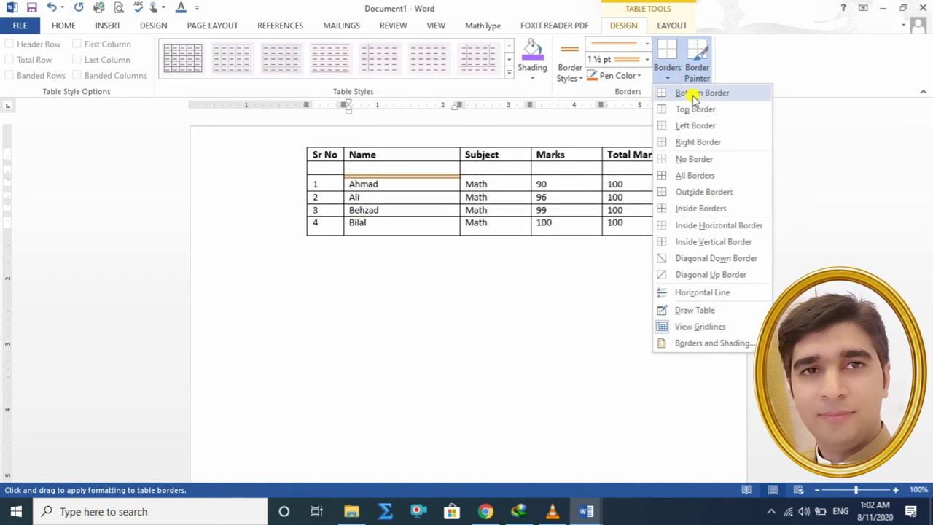
{"action": "left_click", "coordinate": [310, 166]}
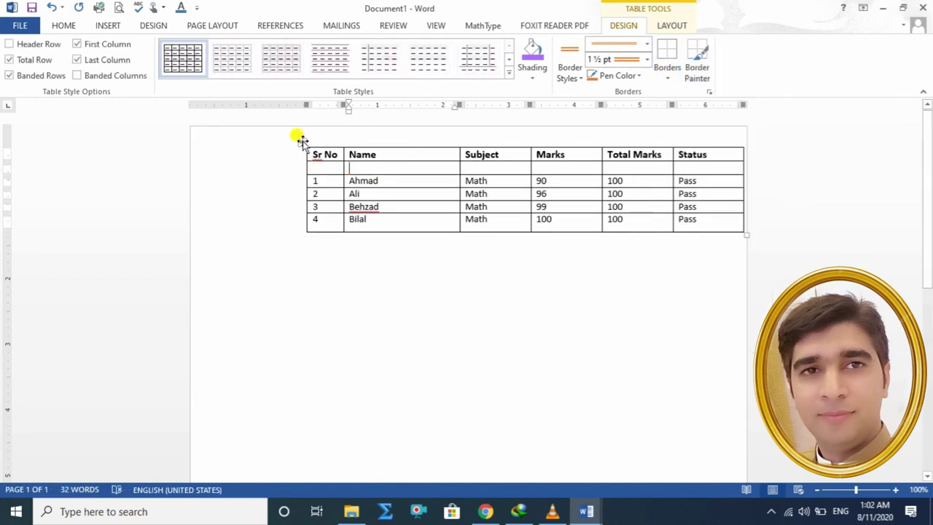
{"action": "left_click", "coordinate": [301, 142]}
{"action": "left_click", "coordinate": [675, 77]}
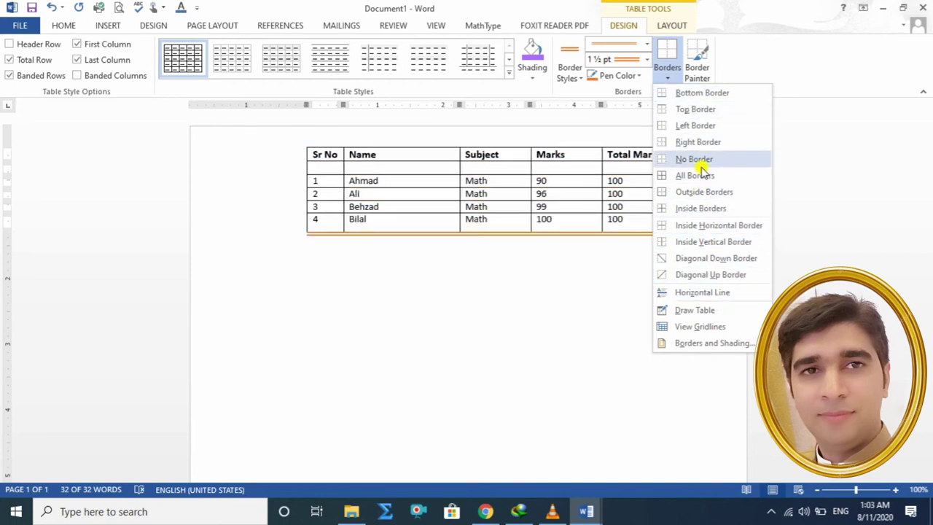
{"action": "left_click", "coordinate": [600, 290]}
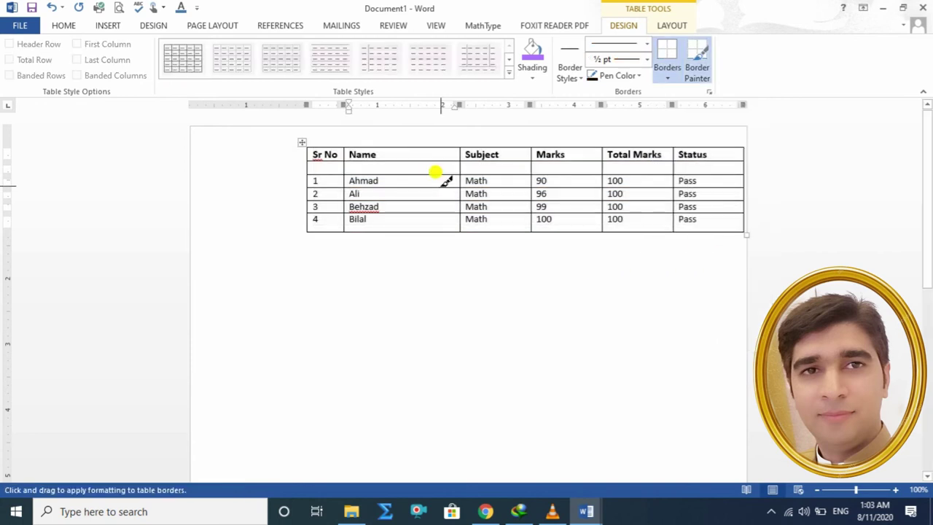
- Paint the full vertical border between Subject and Marks with the recently used blue 3 pt border style
{"action": "left_click", "coordinate": [579, 74]}
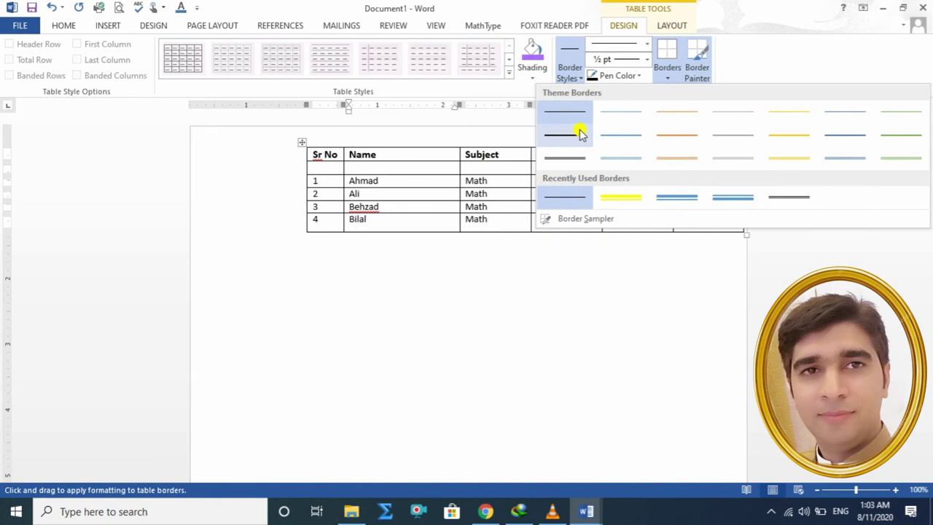
{"action": "left_click", "coordinate": [678, 198]}
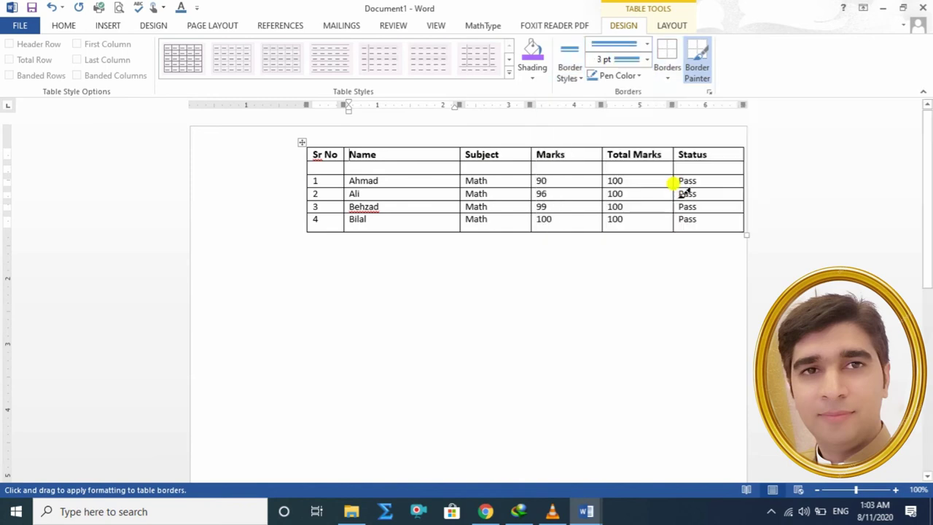
{"action": "left_click", "coordinate": [698, 62]}
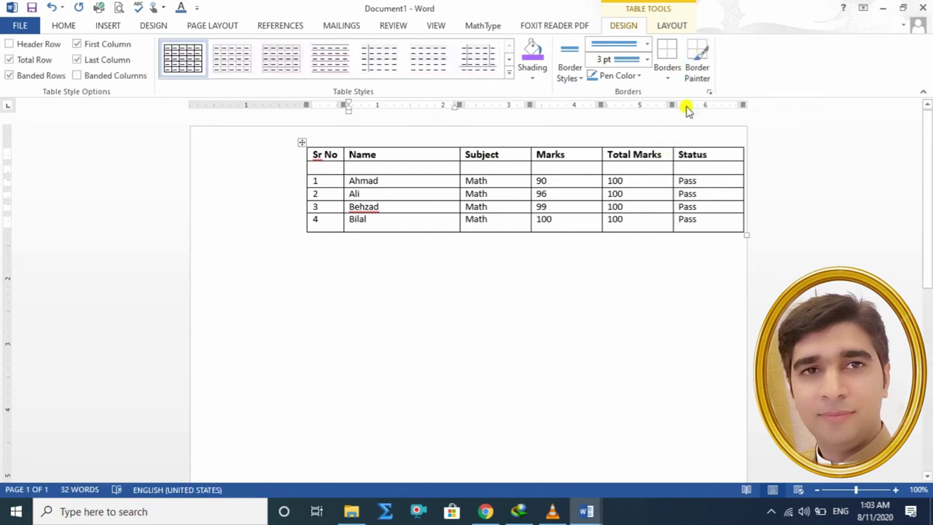
{"action": "left_click", "coordinate": [699, 57]}
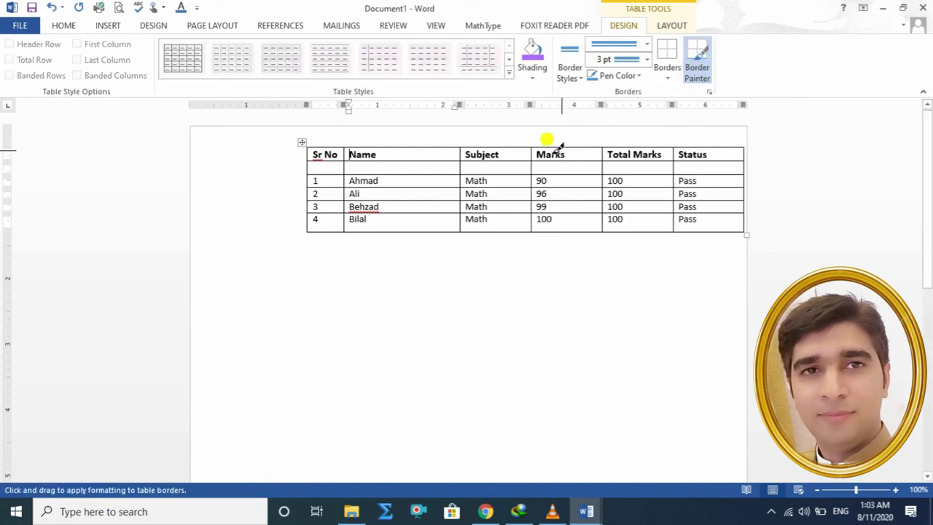
{"action": "left_click_drag", "start_coordinate": [533, 145], "coordinate": [537, 227]}
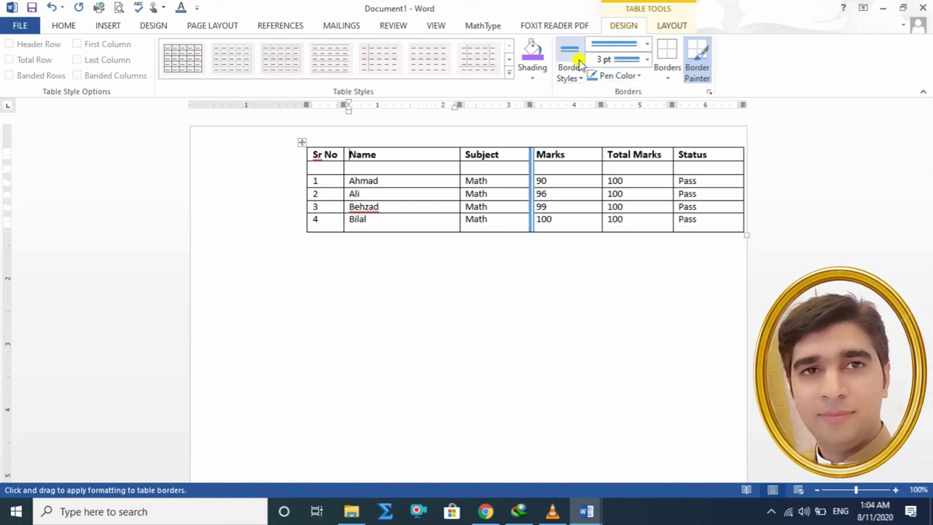
- Paint the full vertical border between Marks and Total Marks with the orange ½ pt double-line theme style
{"action": "left_click", "coordinate": [583, 73]}
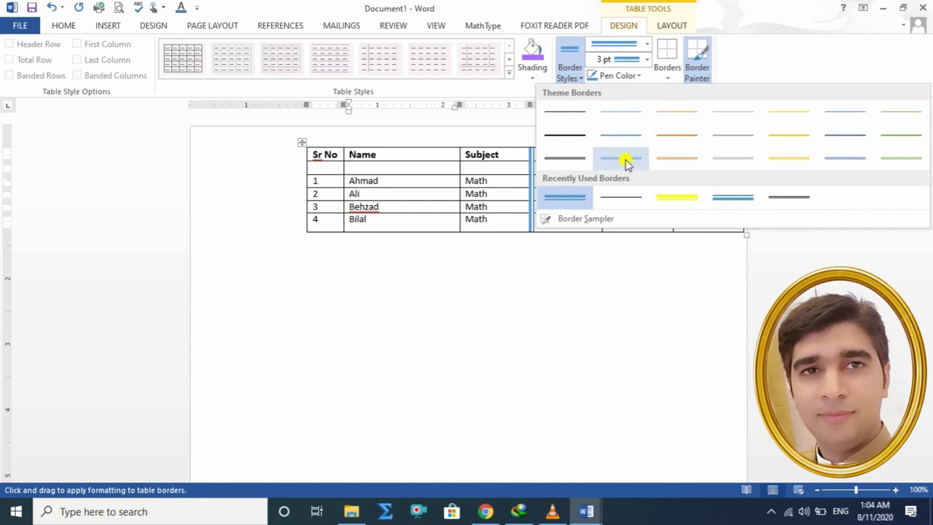
{"action": "left_click", "coordinate": [675, 157]}
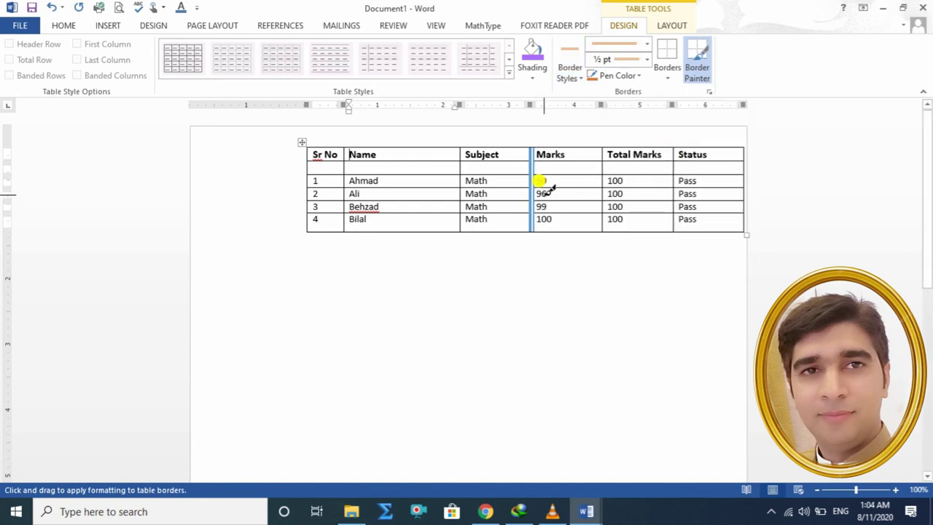
{"action": "left_click_drag", "start_coordinate": [598, 135], "coordinate": [603, 232]}
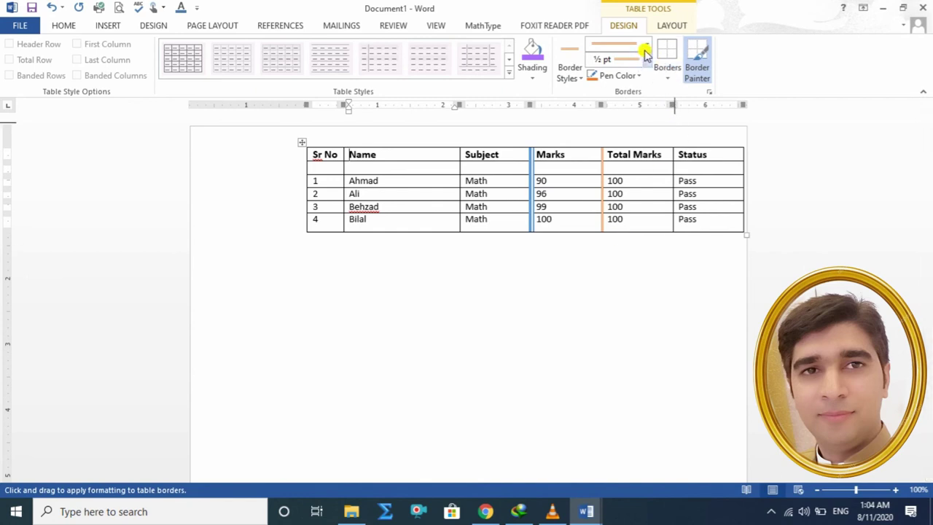
- Paint the border between Name and Subject and the Sr No header cell's left edge with a red 1 ½ pt single line
{"action": "left_click", "coordinate": [581, 70]}
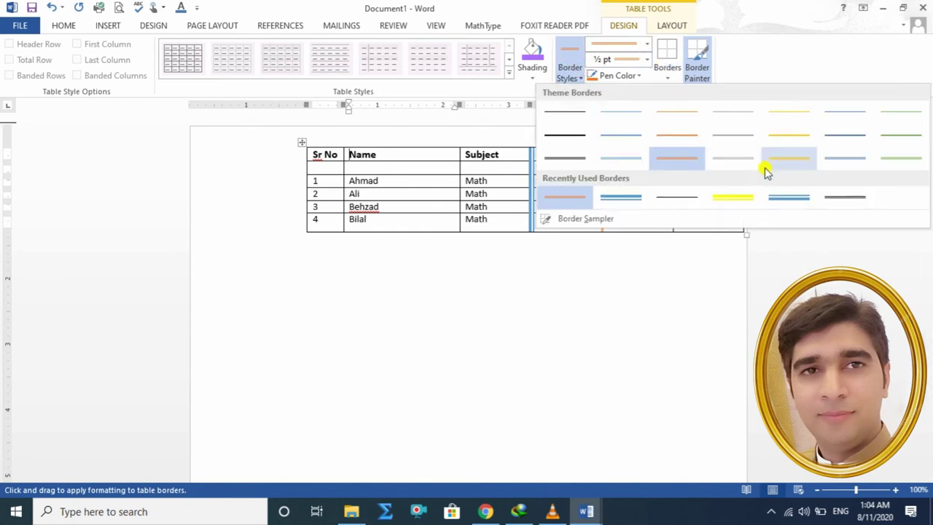
{"action": "left_click", "coordinate": [842, 136]}
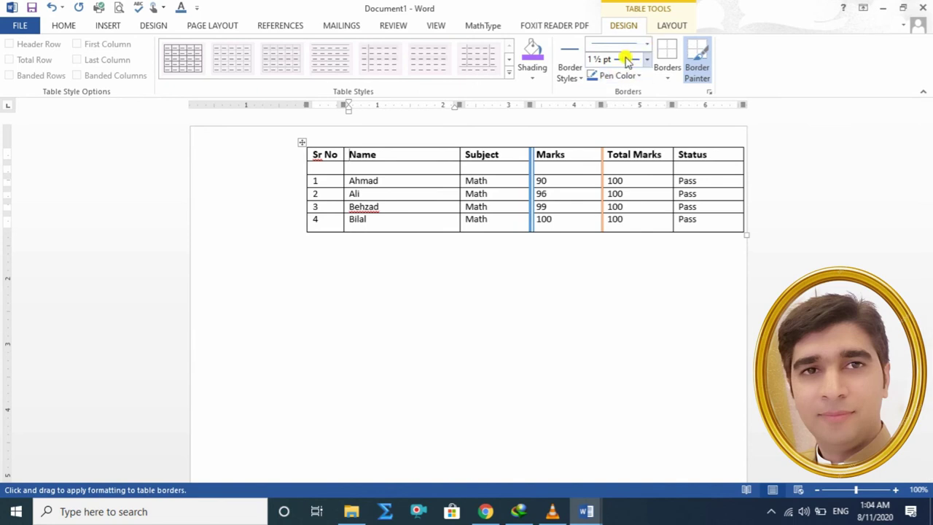
{"action": "left_click", "coordinate": [579, 79]}
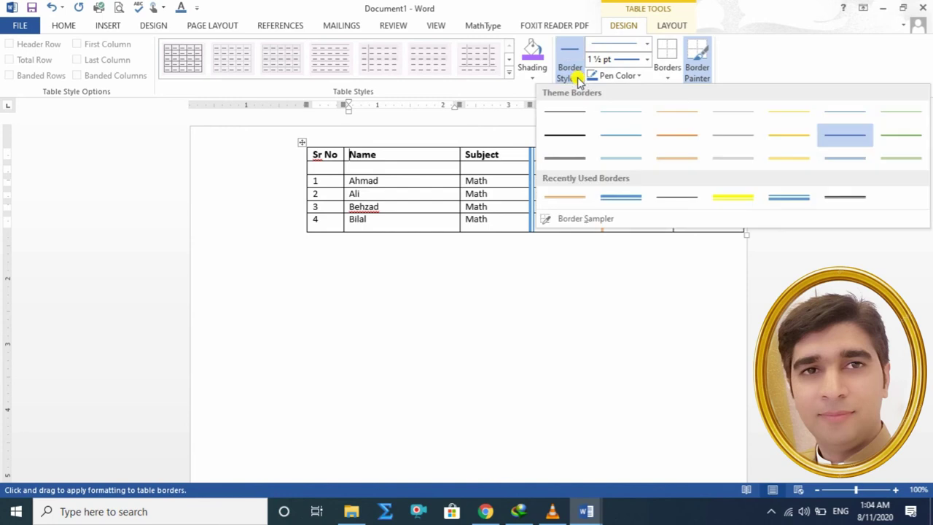
{"action": "left_click", "coordinate": [583, 78]}
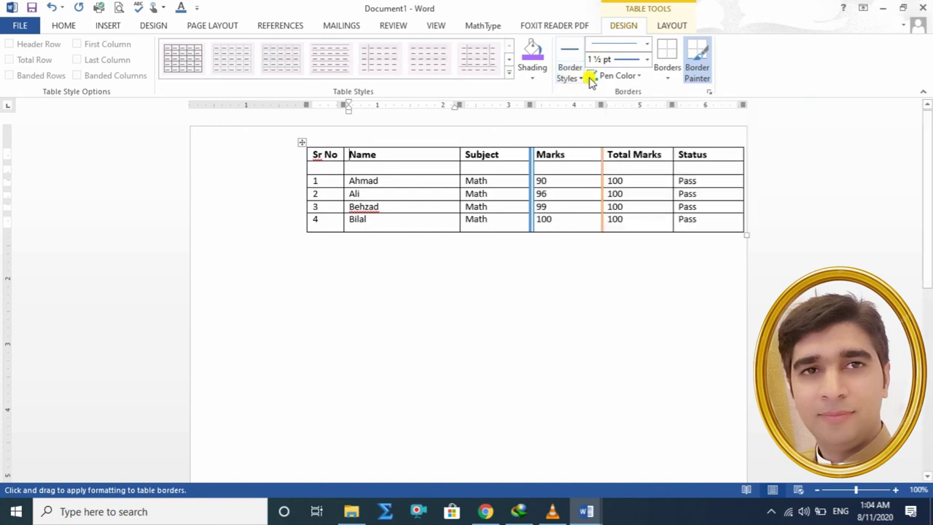
{"action": "left_click", "coordinate": [639, 77]}
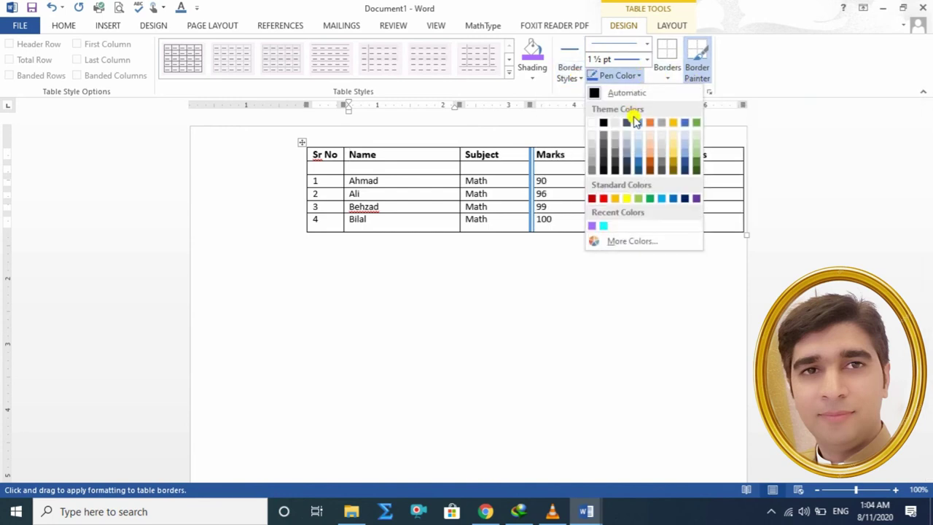
{"action": "left_click", "coordinate": [603, 198]}
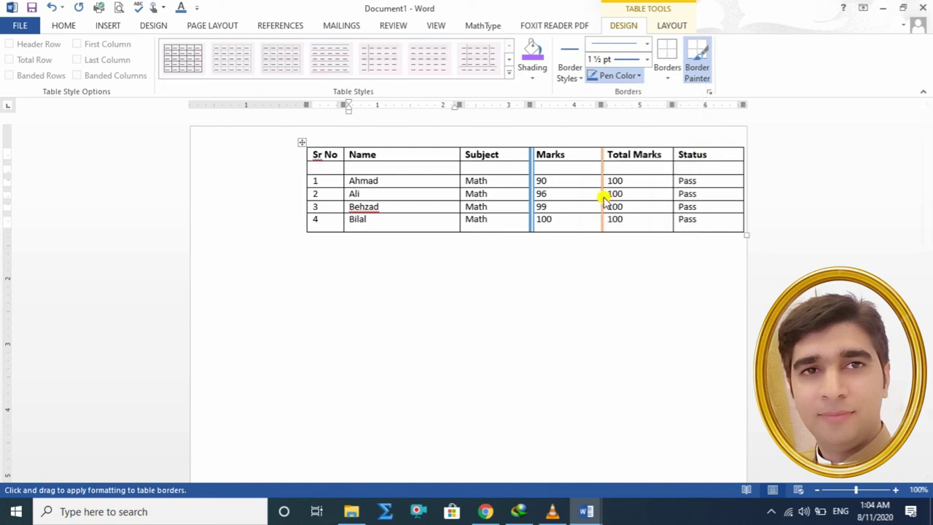
{"action": "left_click_drag", "start_coordinate": [455, 134], "coordinate": [460, 232]}
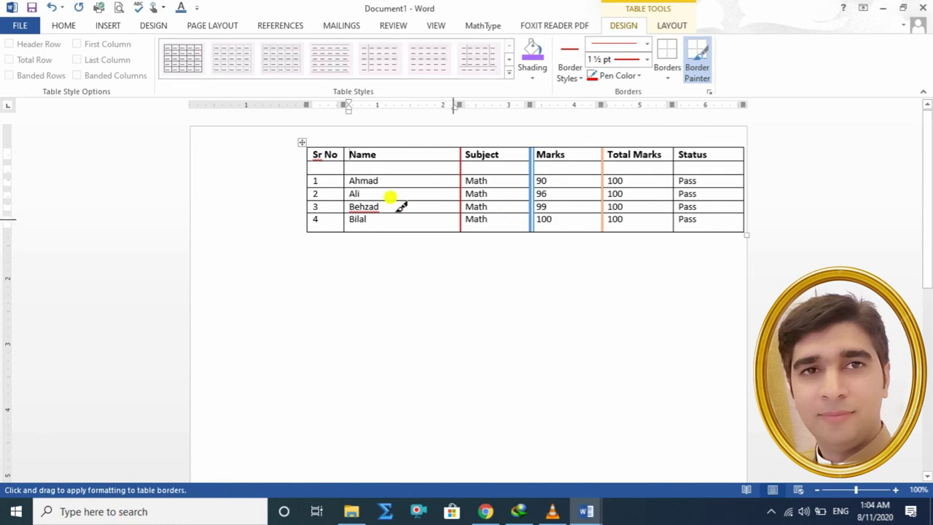
{"action": "left_click", "coordinate": [309, 147]}
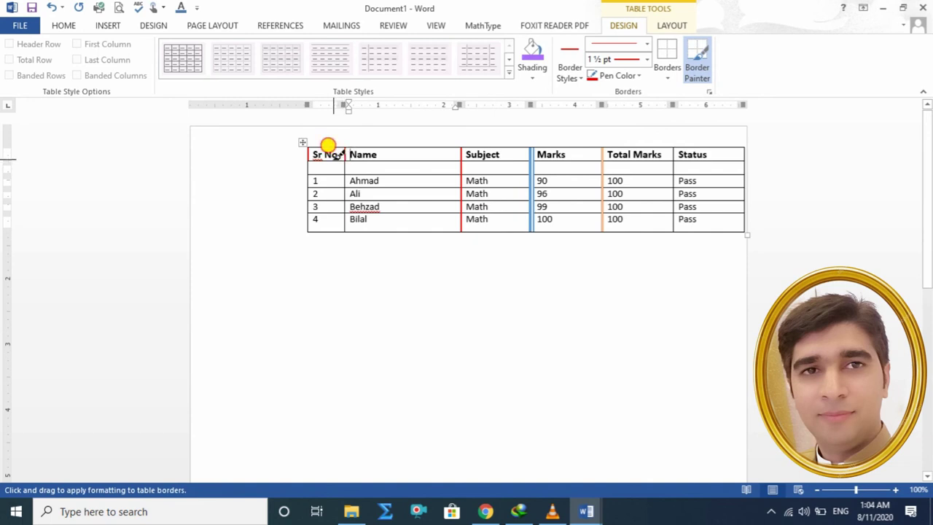
- Paint the remaining black edges of the Sr No header cell red and turn off the Border Painter
{"action": "left_click", "coordinate": [343, 155]}
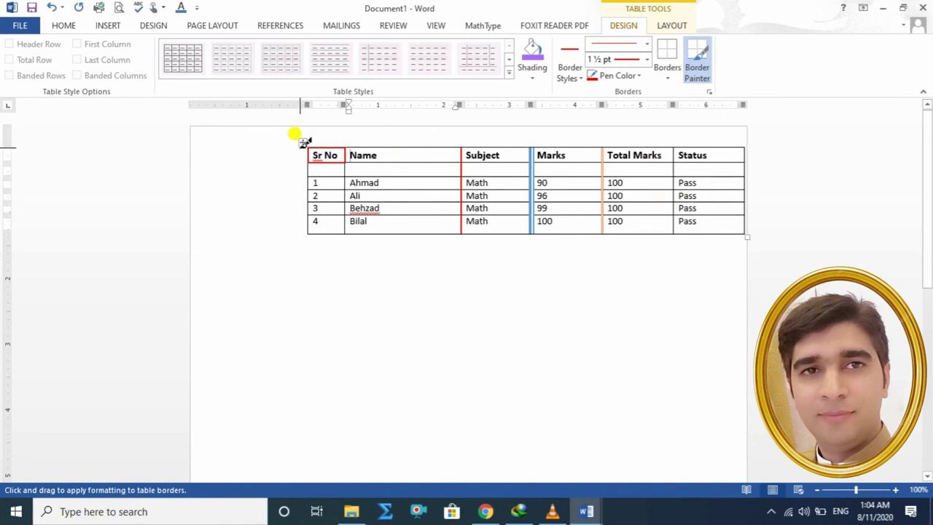
{"action": "key", "text": "Escape"}
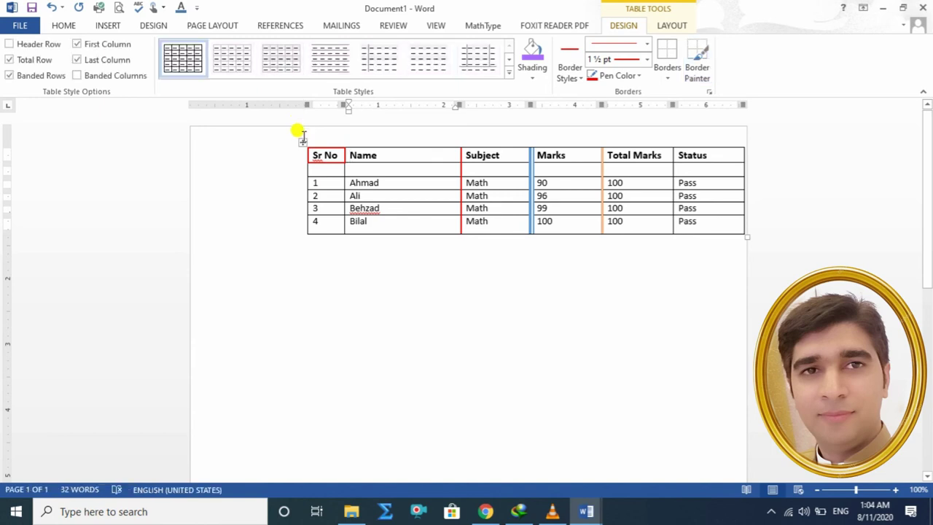
- Reset the whole table to the first plain table style and move the table slightly down and to the left on the page
{"action": "left_click", "coordinate": [299, 138]}
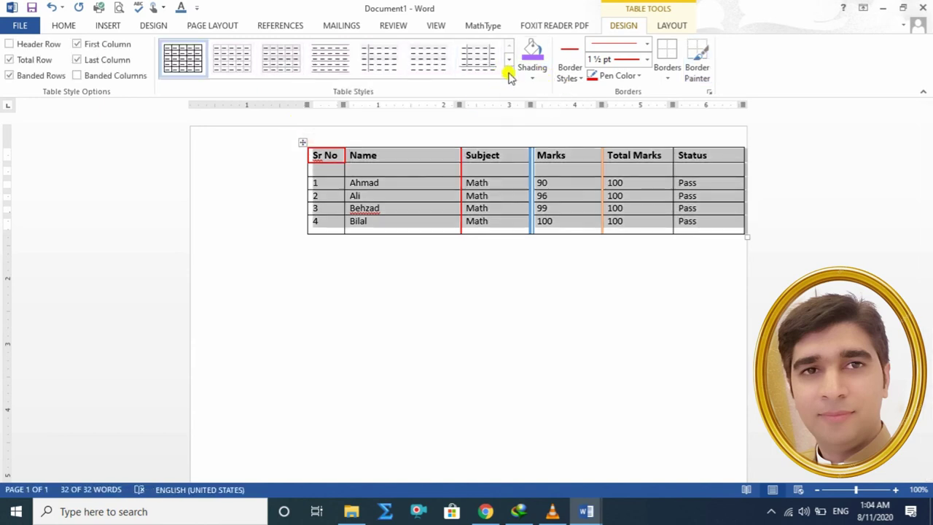
{"action": "left_click", "coordinate": [509, 73]}
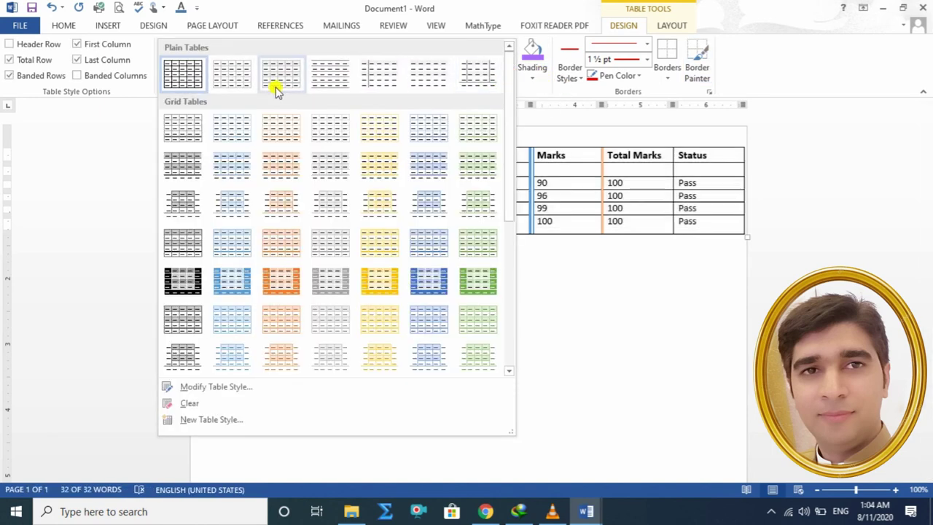
{"action": "left_click", "coordinate": [185, 74]}
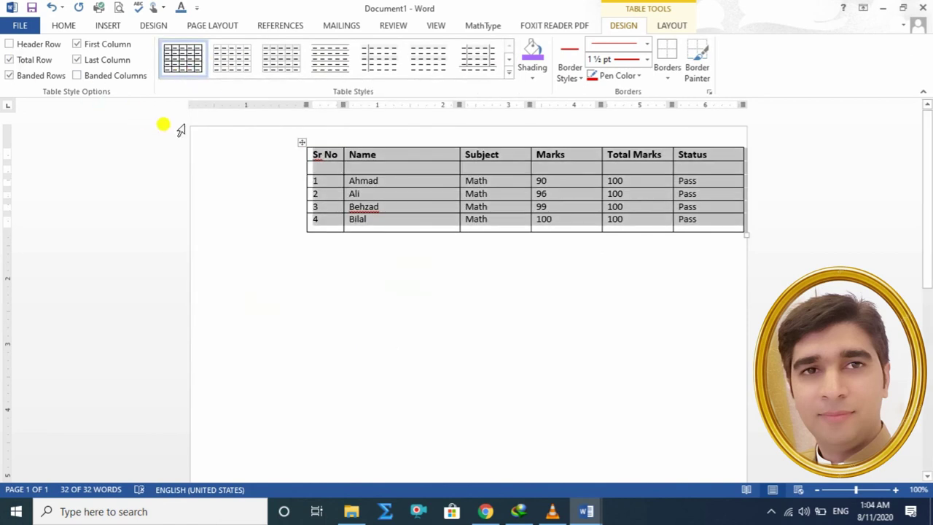
{"action": "left_click_drag", "start_coordinate": [301, 140], "coordinate": [269, 158]}
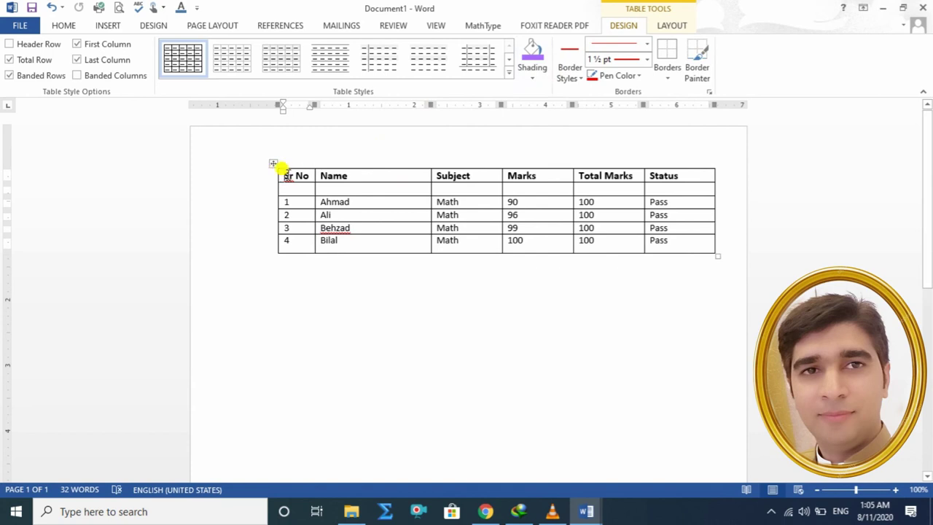
- Shade the table's header row with the standard yellow
{"action": "left_click_drag", "start_coordinate": [282, 170], "coordinate": [688, 176]}
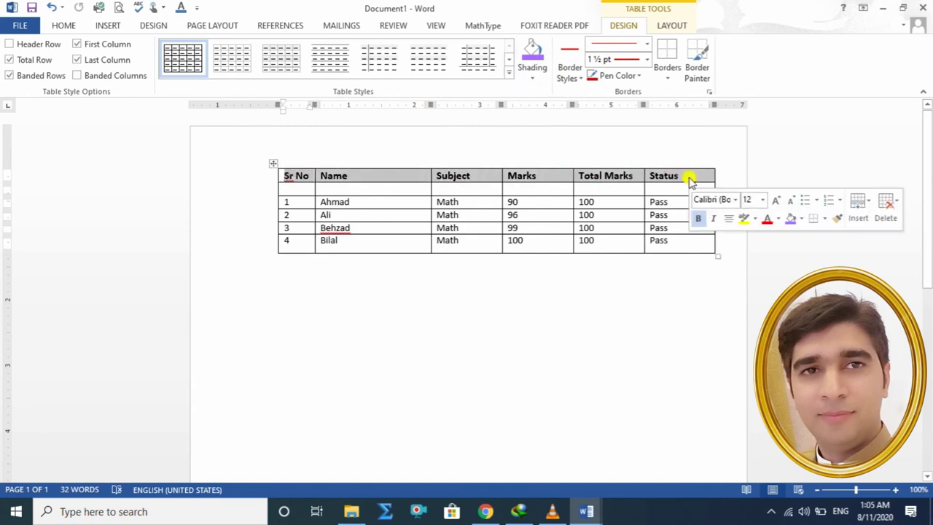
{"action": "left_click", "coordinate": [533, 82]}
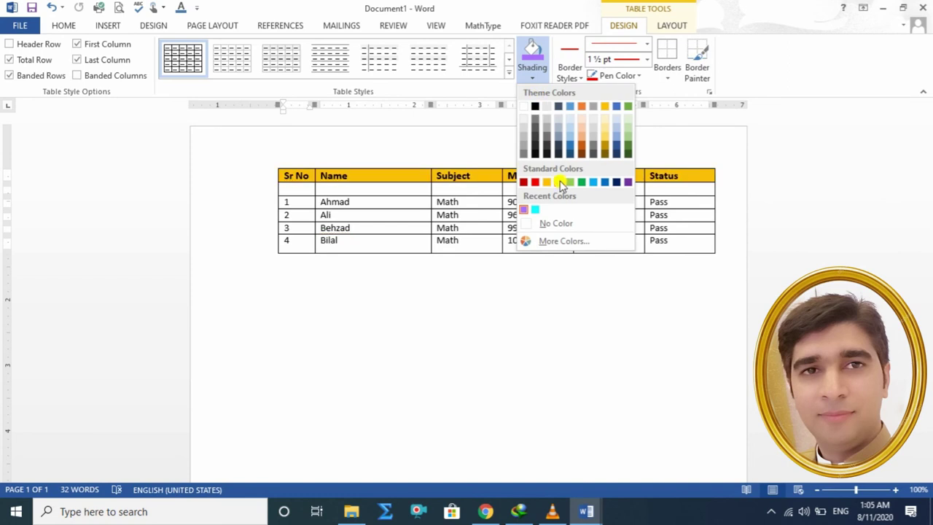
{"action": "left_click", "coordinate": [558, 182]}
- Shade all rows below the header with the recently used cyan
{"action": "left_click", "coordinate": [389, 221]}
{"action": "mouse_move", "coordinate": [291, 186]}
{"action": "left_mouse_down"}
{"action": "mouse_move", "coordinate": [388, 208]}
{"action": "mouse_move", "coordinate": [660, 241]}
{"action": "left_mouse_up"}
{"action": "left_click", "coordinate": [534, 73]}
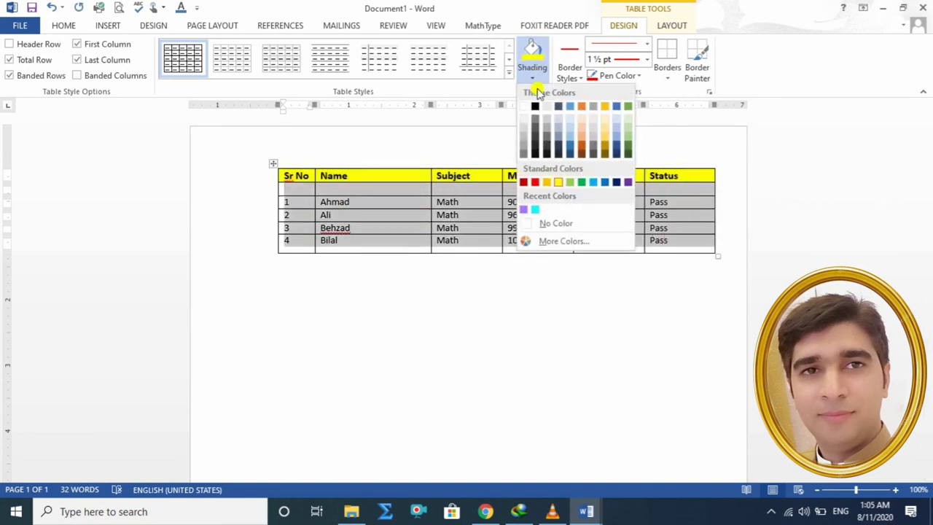
{"action": "left_click", "coordinate": [536, 210]}
{"action": "left_click", "coordinate": [624, 291]}
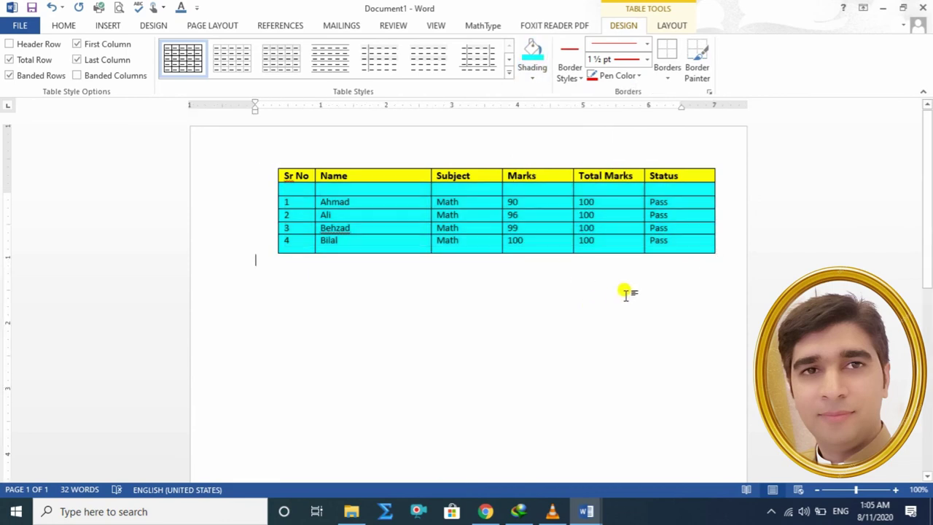
- Select the whole table, choose the recently used orange ½ pt double border style and change the pen color to a bright blue from More Colors
{"action": "left_click", "coordinate": [274, 165]}
{"action": "left_click", "coordinate": [623, 26]}
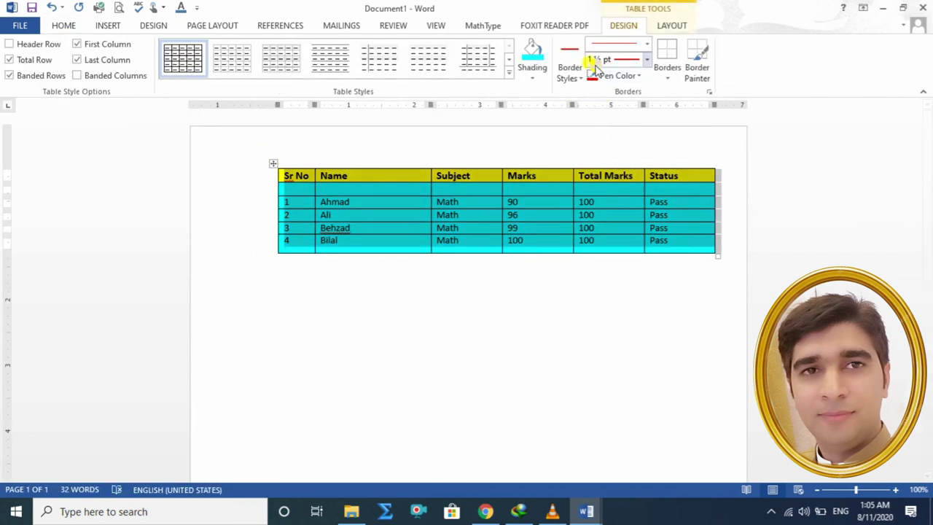
{"action": "left_click", "coordinate": [580, 78]}
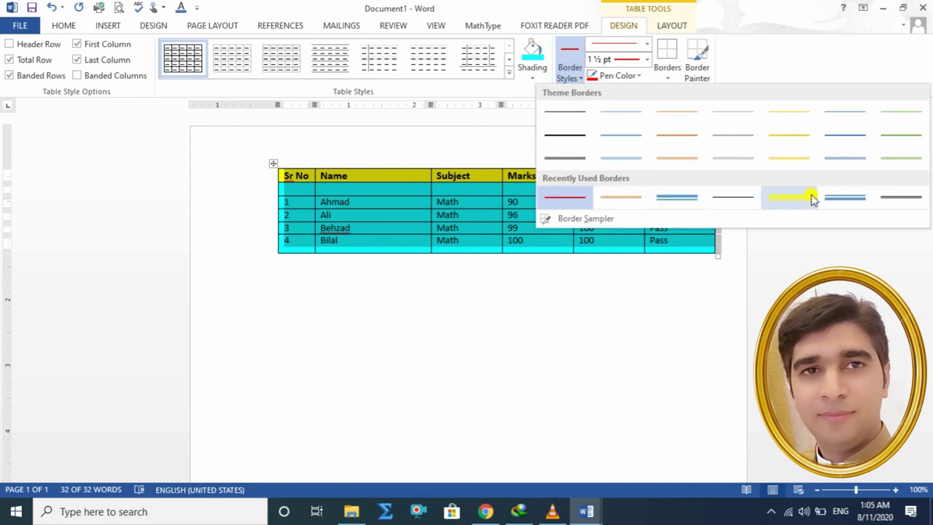
{"action": "left_click", "coordinate": [622, 200]}
{"action": "left_click", "coordinate": [638, 76]}
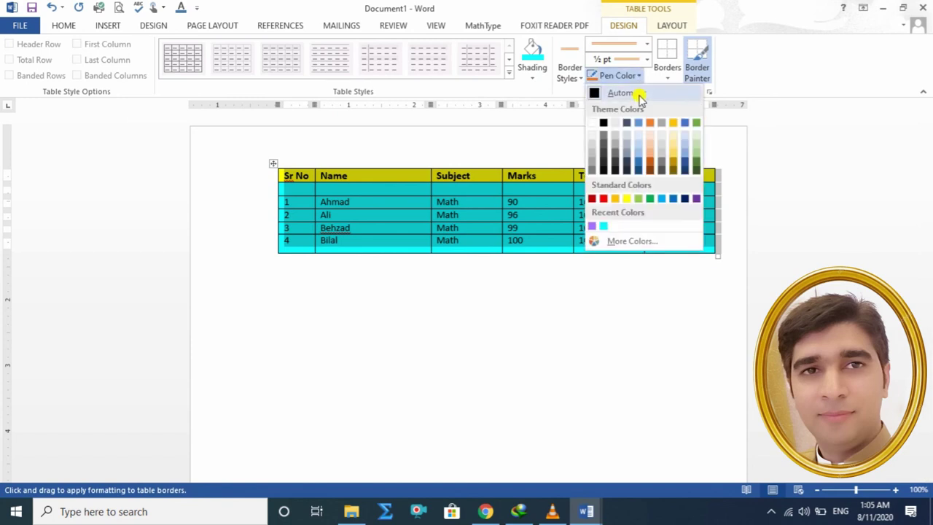
{"action": "left_click", "coordinate": [632, 241]}
{"action": "left_click", "coordinate": [728, 145]}
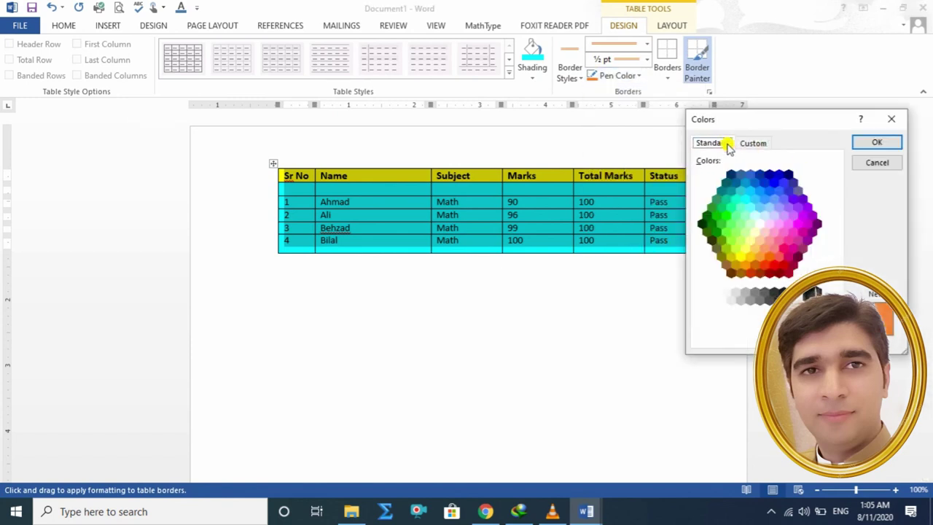
{"action": "left_click", "coordinate": [778, 181]}
{"action": "left_click", "coordinate": [875, 142]}
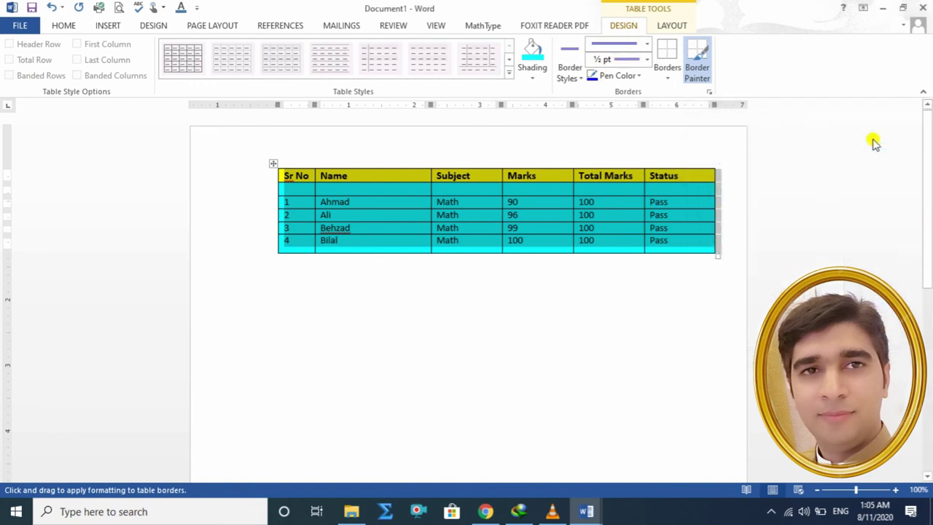
- Set the border line weight to 1 ½ pt and apply All Borders to the whole table
{"action": "left_click", "coordinate": [647, 59]}
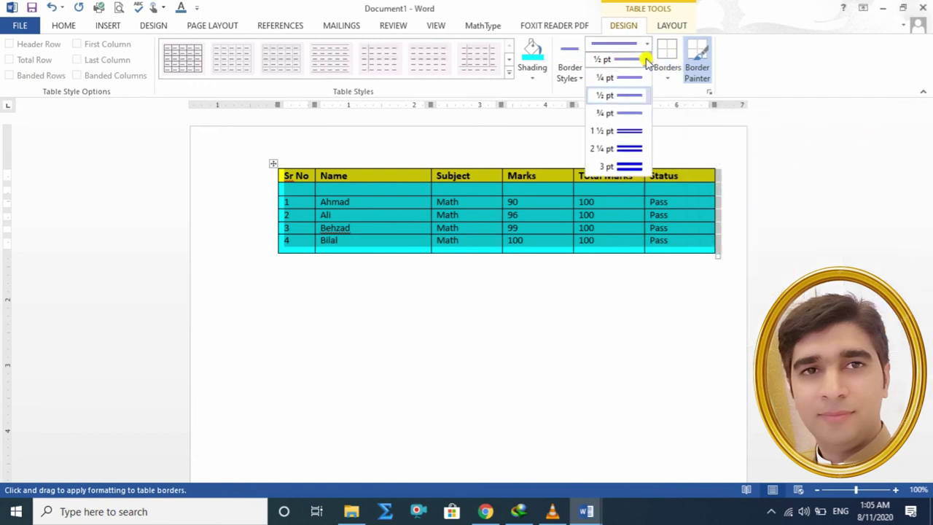
{"action": "left_click", "coordinate": [617, 134]}
{"action": "left_click", "coordinate": [667, 76]}
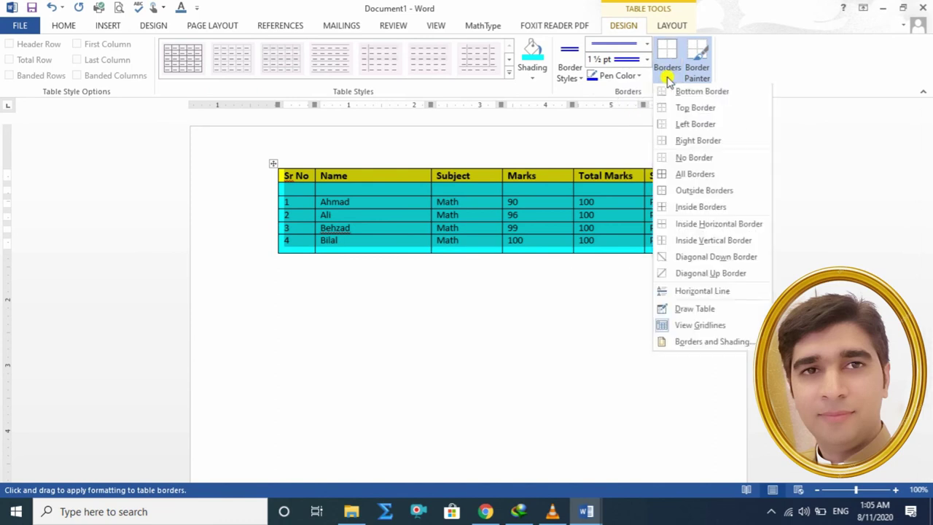
{"action": "left_click", "coordinate": [683, 177]}
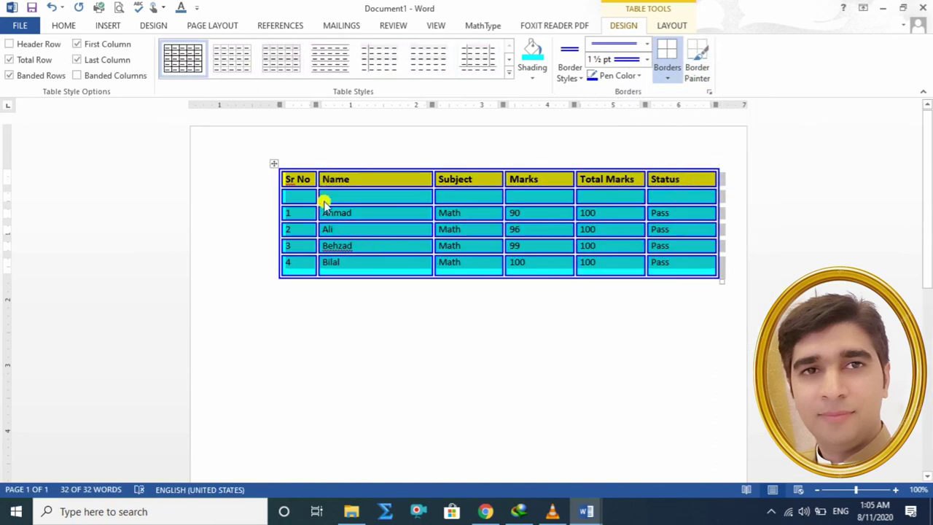
{"action": "left_click", "coordinate": [649, 299]}
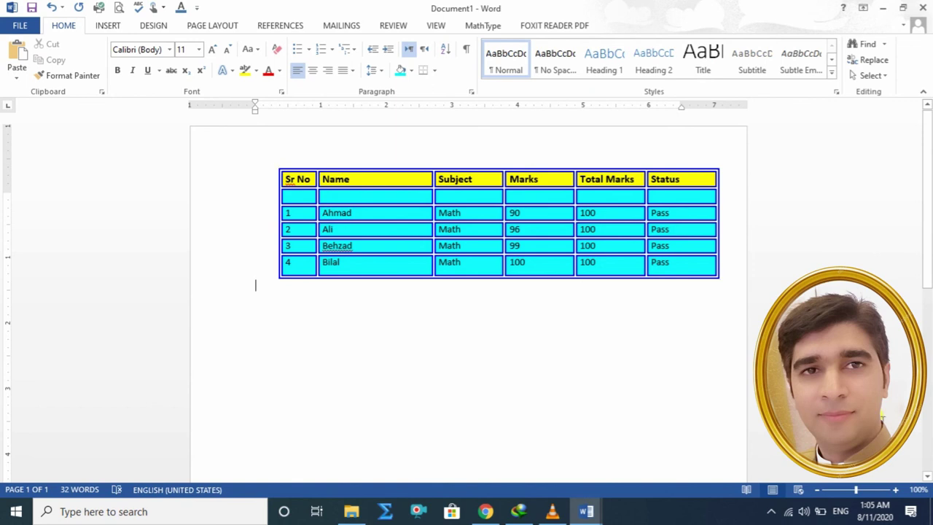
- Reset the whole table to the first plain style and apply the solid blue grid table style with dark outer columns
{"action": "left_click", "coordinate": [896, 489]}
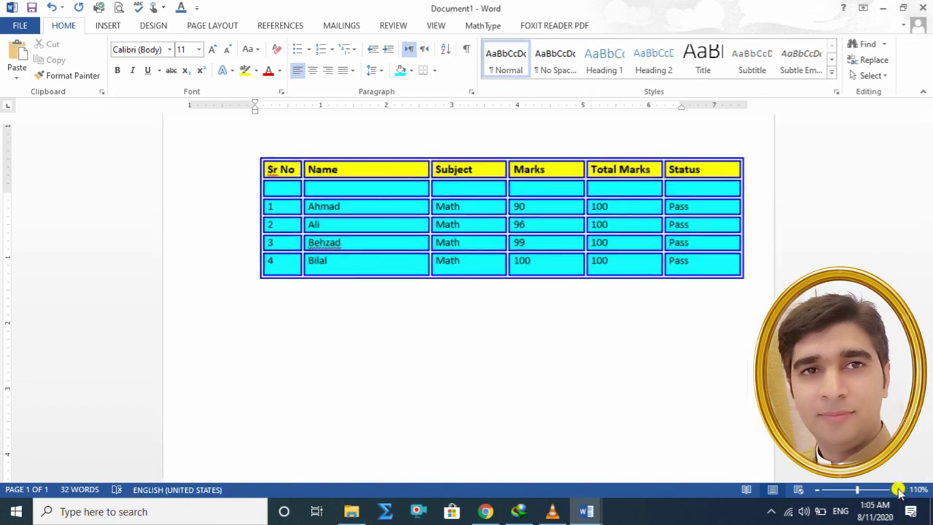
{"action": "left_click", "coordinate": [896, 490]}
{"action": "left_click", "coordinate": [896, 489]}
{"action": "left_click", "coordinate": [896, 489]}
{"action": "left_click", "coordinate": [896, 489]}
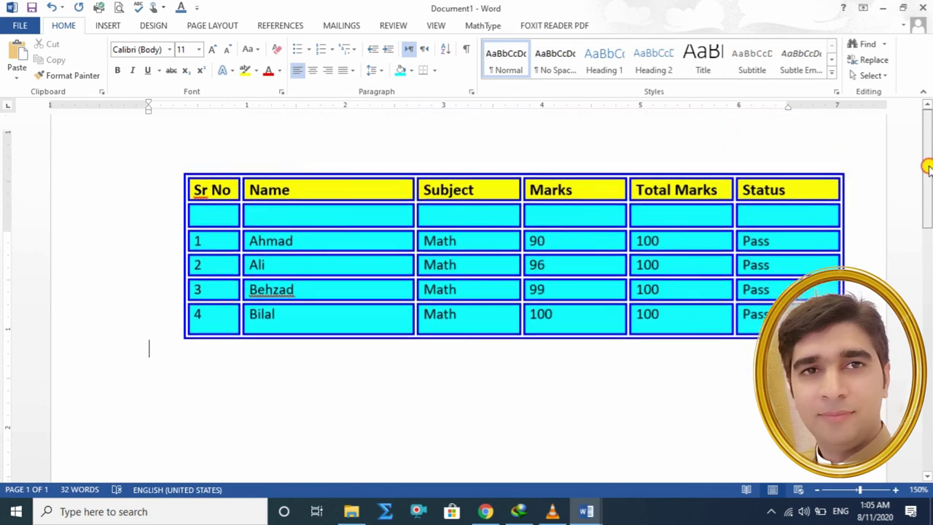
{"action": "scroll", "coordinate": [927, 167], "scroll_direction": "up", "scroll_amount": 2}
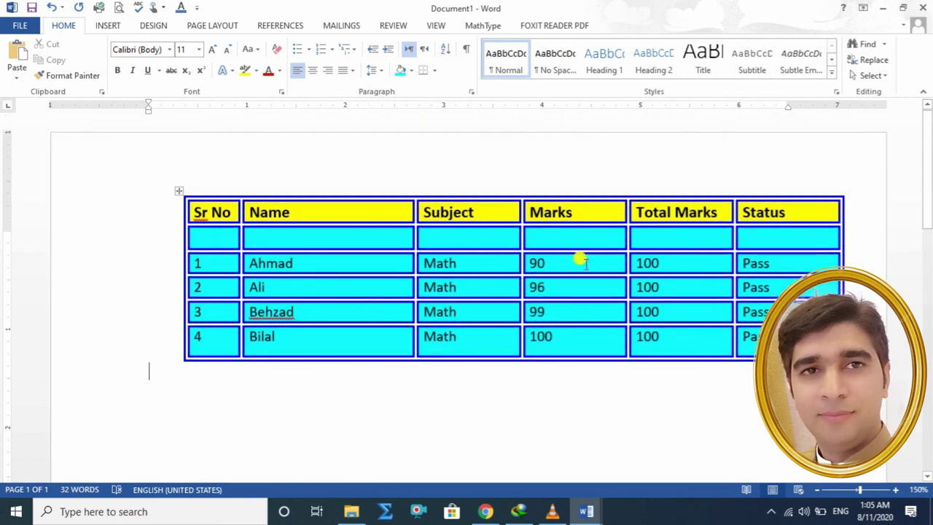
{"action": "left_click", "coordinate": [179, 191]}
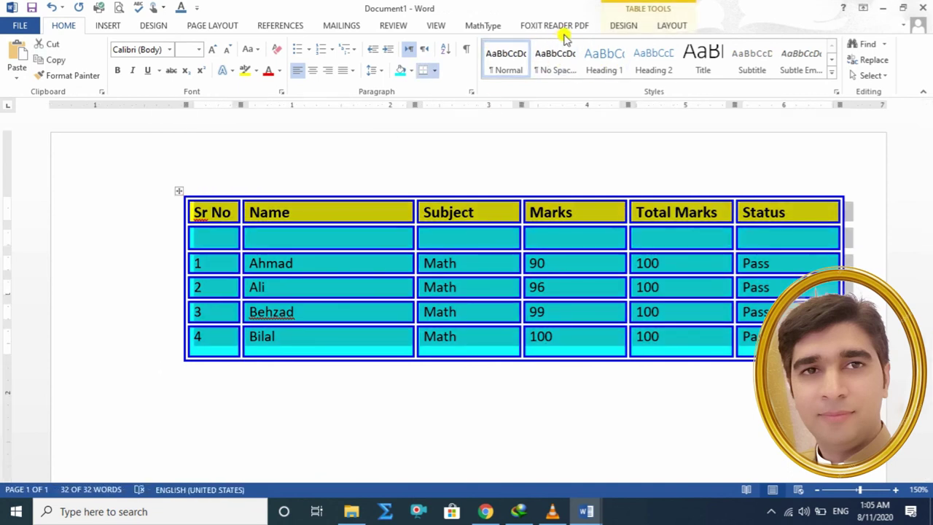
{"action": "left_click", "coordinate": [622, 26]}
{"action": "left_click", "coordinate": [668, 76]}
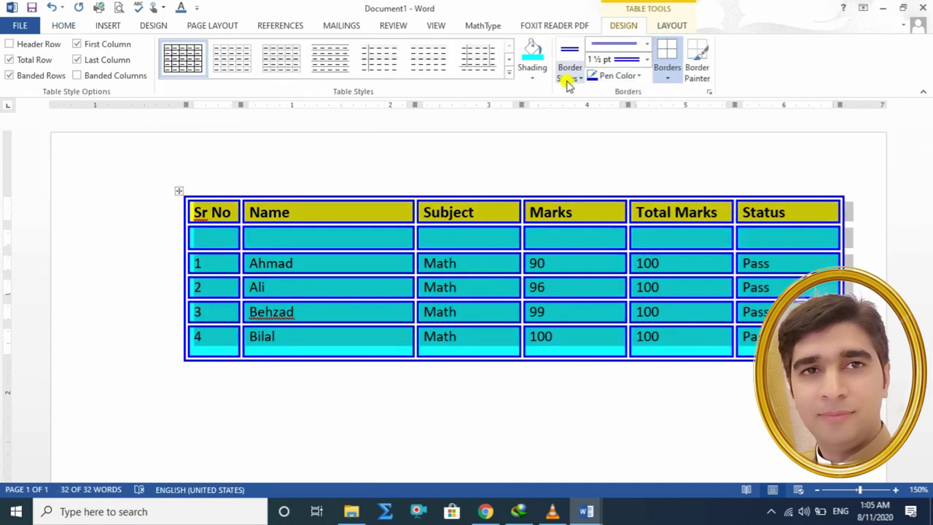
{"action": "left_click", "coordinate": [508, 73]}
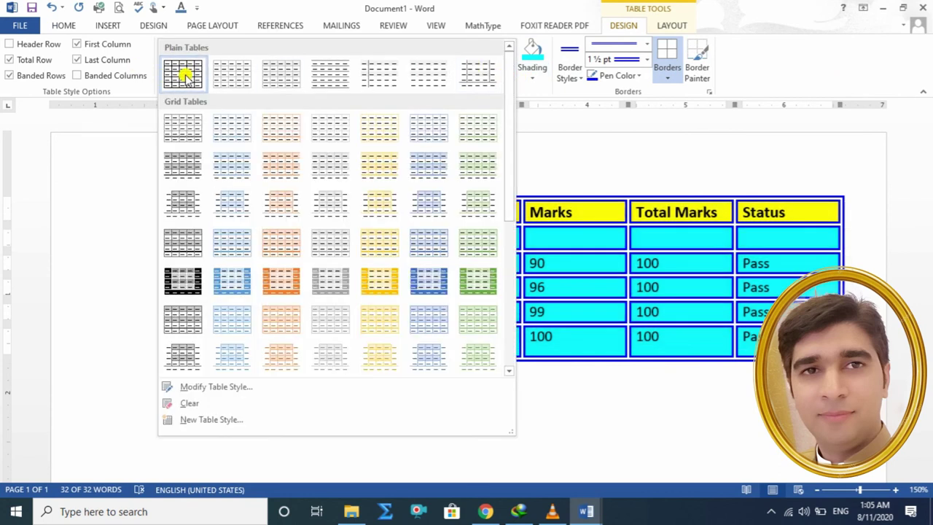
{"action": "left_click", "coordinate": [185, 67]}
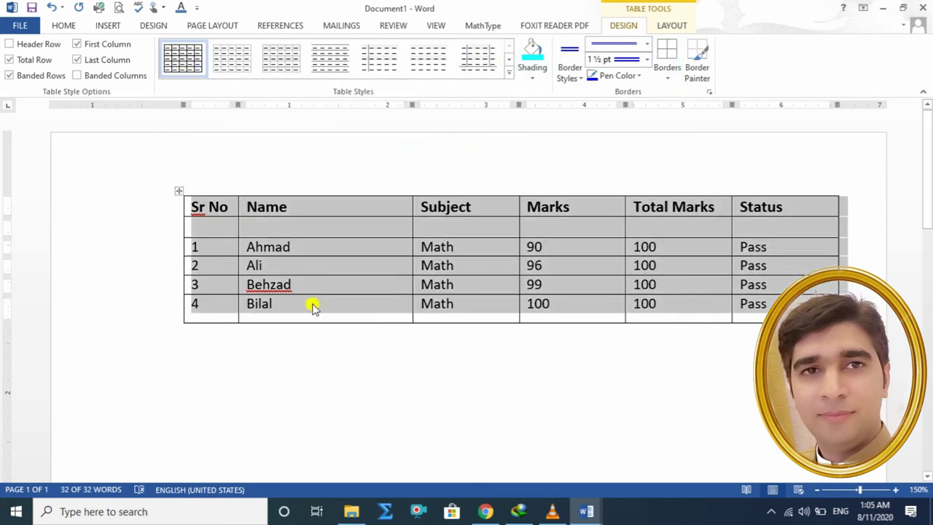
{"action": "left_click", "coordinate": [508, 73]}
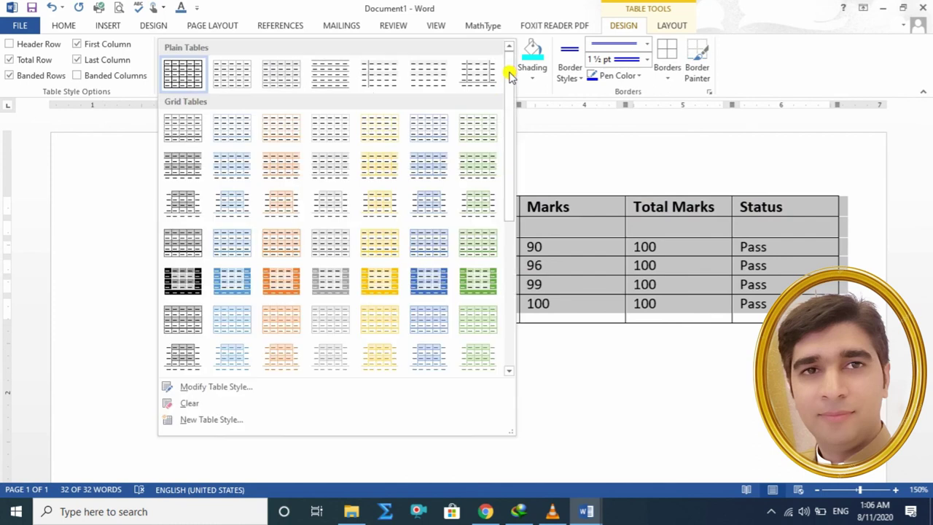
{"action": "left_click", "coordinate": [430, 284]}
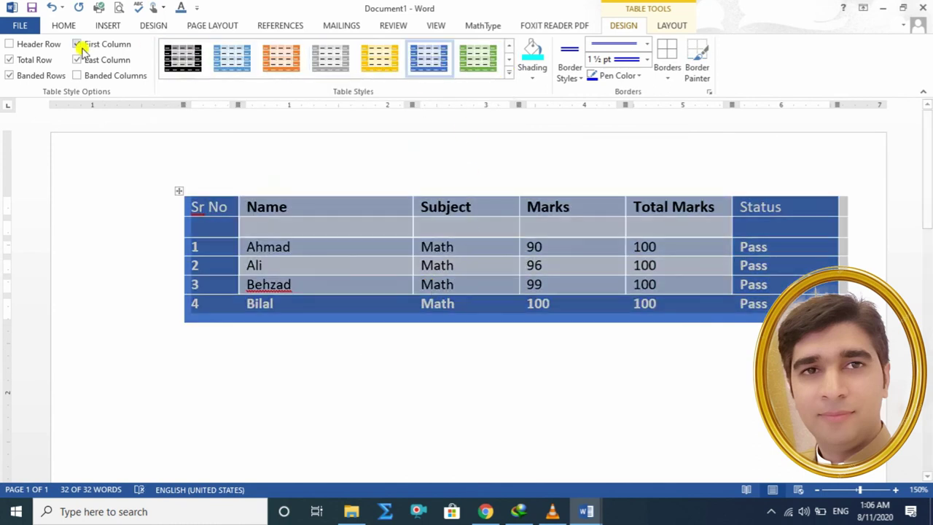
- Toggle the Header Row and Total Row style options to compare the table with and without their special formatting
{"action": "left_click", "coordinate": [9, 45]}
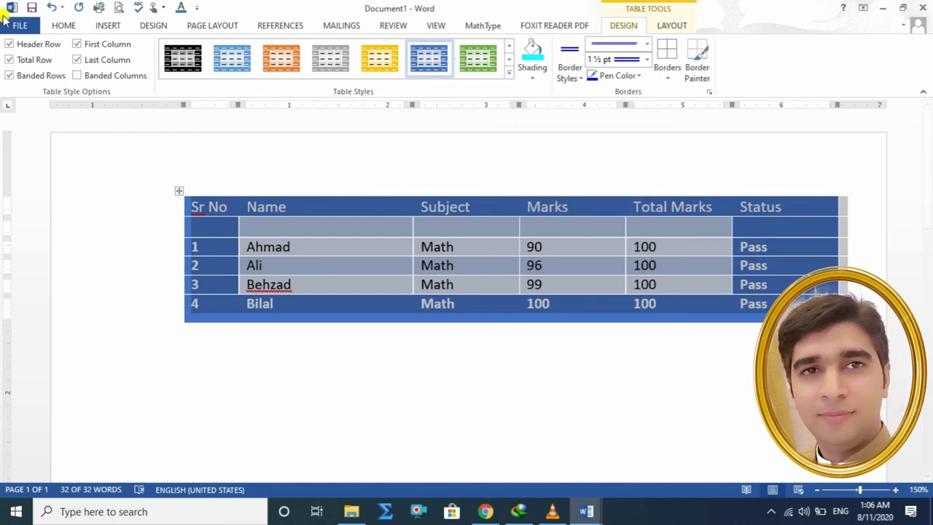
{"action": "left_click", "coordinate": [10, 44]}
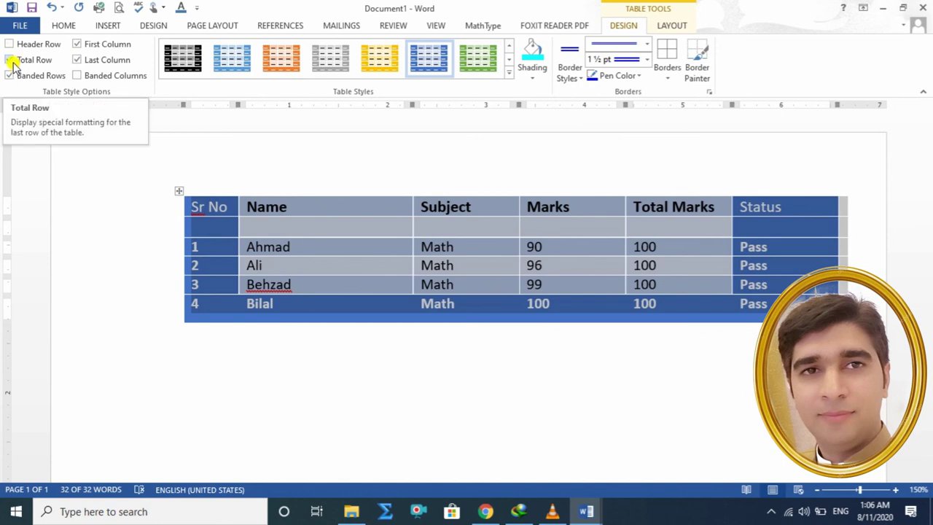
{"action": "left_click", "coordinate": [11, 62]}
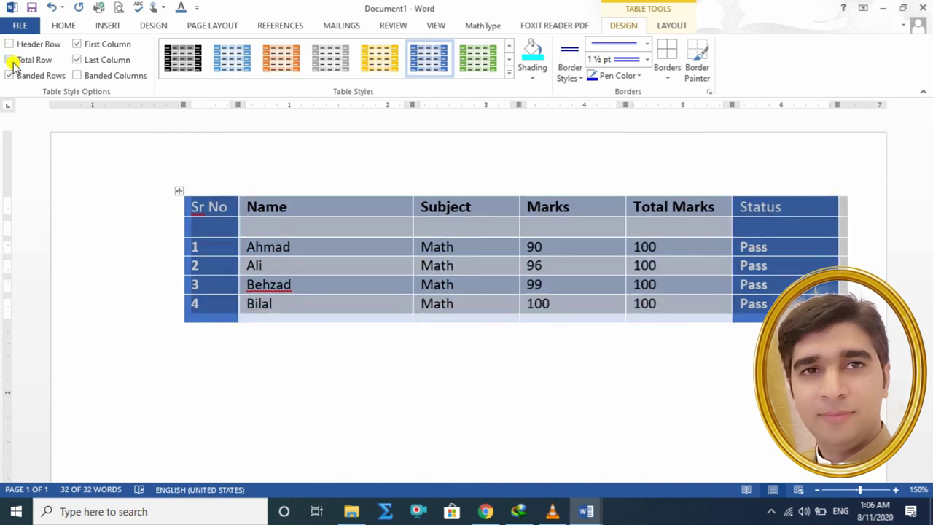
{"action": "left_click", "coordinate": [11, 61]}
{"action": "left_click", "coordinate": [11, 61]}
{"action": "left_click", "coordinate": [11, 61]}
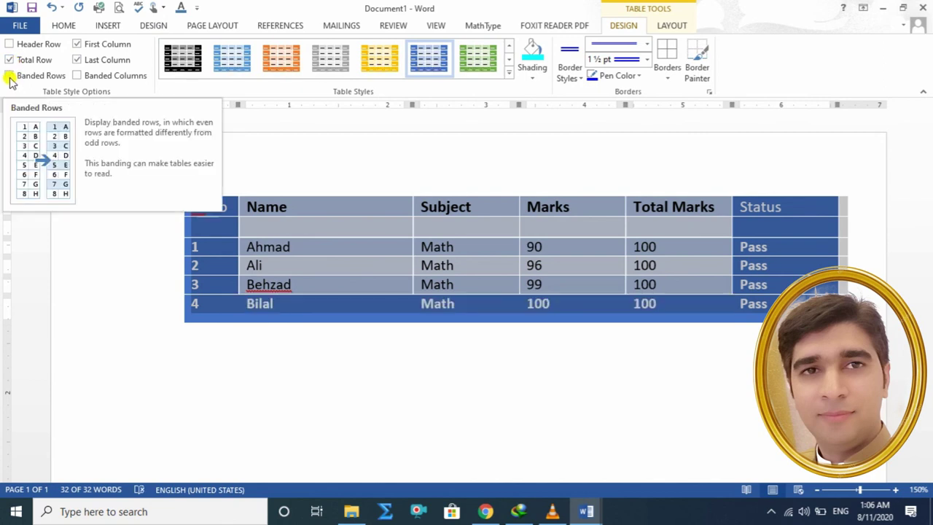
- Compare the table with and without Banded Rows and leave the option off
{"action": "left_click", "coordinate": [9, 78]}
{"action": "left_click", "coordinate": [10, 77]}
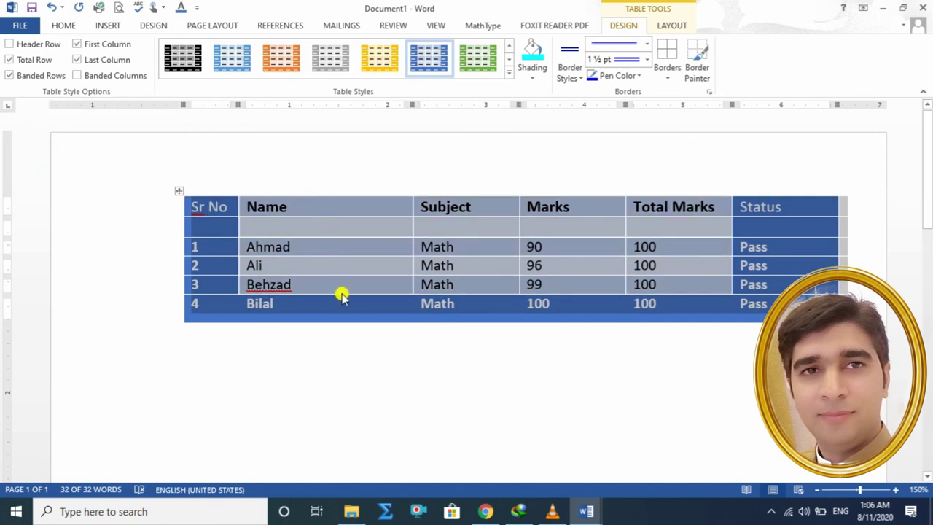
{"action": "left_click", "coordinate": [18, 77]}
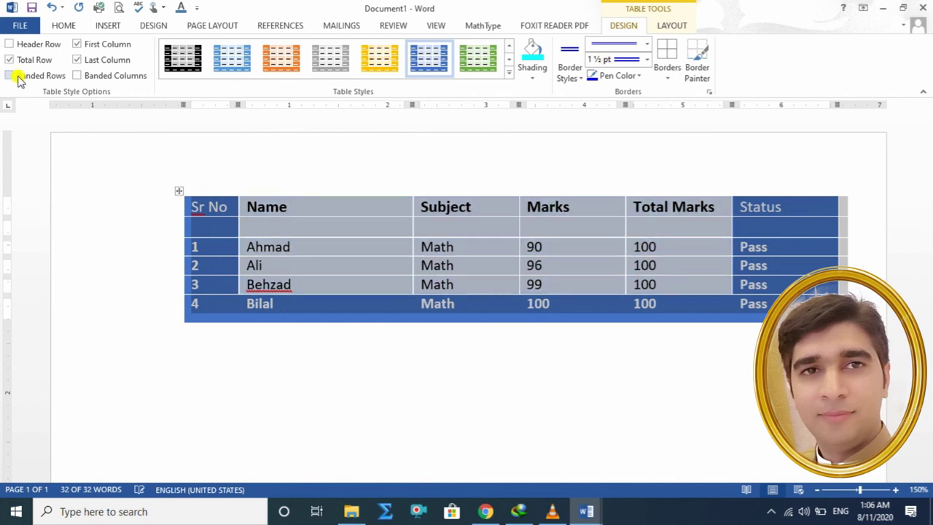
- Turn off the special formatting of the table's First Column and Last Column
{"action": "left_click", "coordinate": [114, 46]}
{"action": "left_click", "coordinate": [113, 45]}
{"action": "left_click", "coordinate": [108, 45]}
{"action": "left_click", "coordinate": [88, 63]}
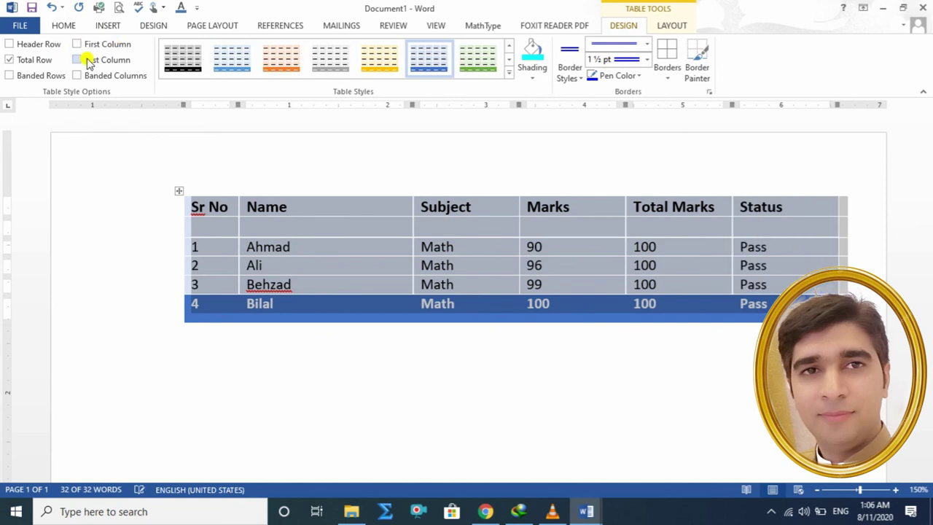
- Compare the table with and without the Last Column and Banded Columns style options, leaving both off
{"action": "left_click", "coordinate": [88, 62]}
{"action": "left_click", "coordinate": [88, 62]}
{"action": "left_click", "coordinate": [92, 77]}
{"action": "left_click", "coordinate": [92, 76]}
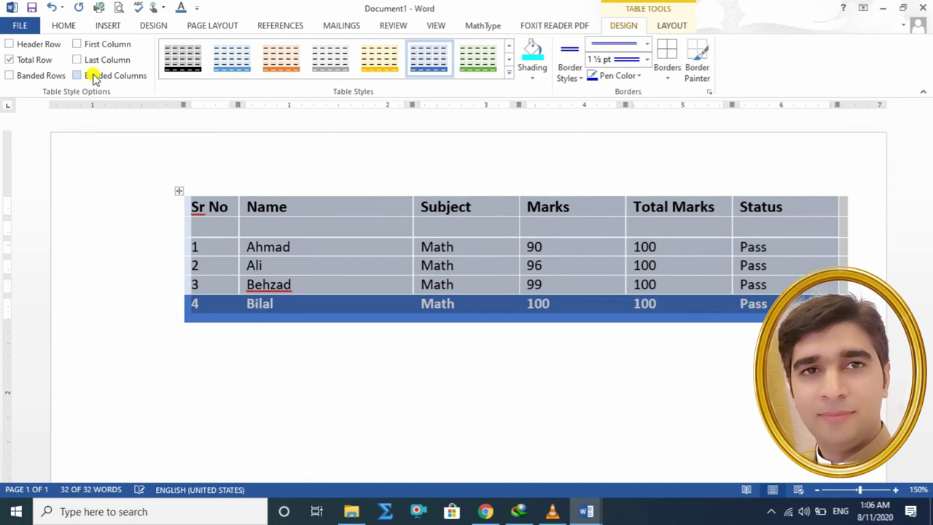
- Turn on the Header Row, Total Row, Banded Rows, First Column, Last Column and Banded Columns style options for the table
{"action": "left_click", "coordinate": [14, 61]}
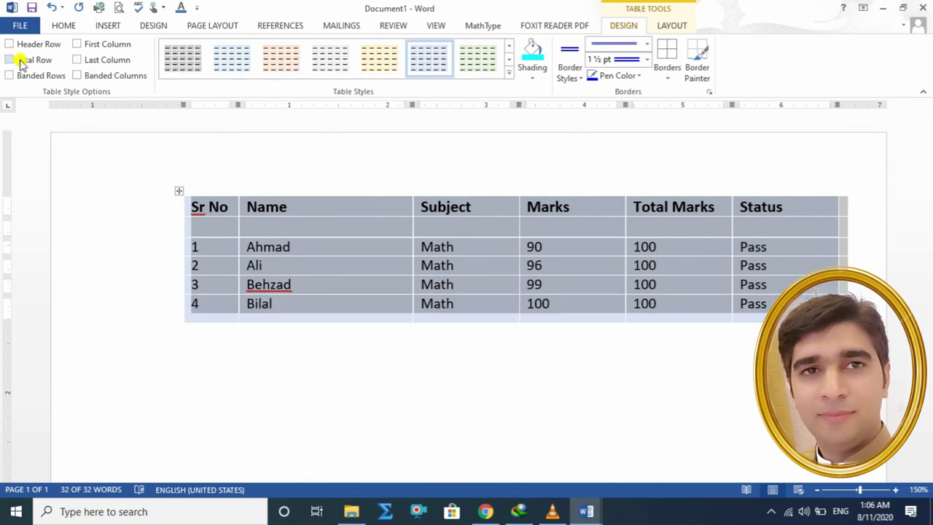
{"action": "left_click", "coordinate": [14, 61]}
{"action": "left_click", "coordinate": [12, 43]}
{"action": "left_click", "coordinate": [13, 76]}
{"action": "left_click", "coordinate": [93, 62]}
{"action": "left_click", "coordinate": [91, 46]}
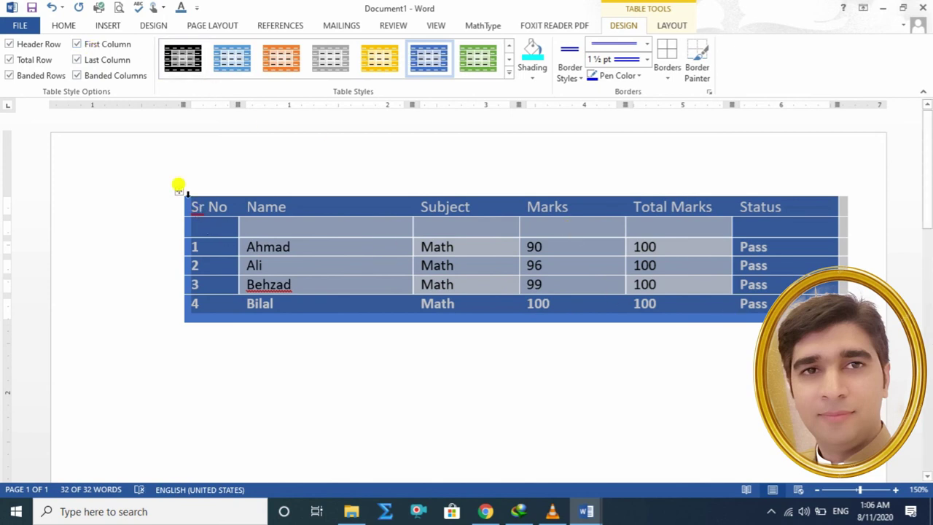
- Reset the whole table to the plain black grid style and place the cursor in the empty cell below the Name heading
{"action": "left_click", "coordinate": [510, 73]}
{"action": "left_click", "coordinate": [182, 73]}
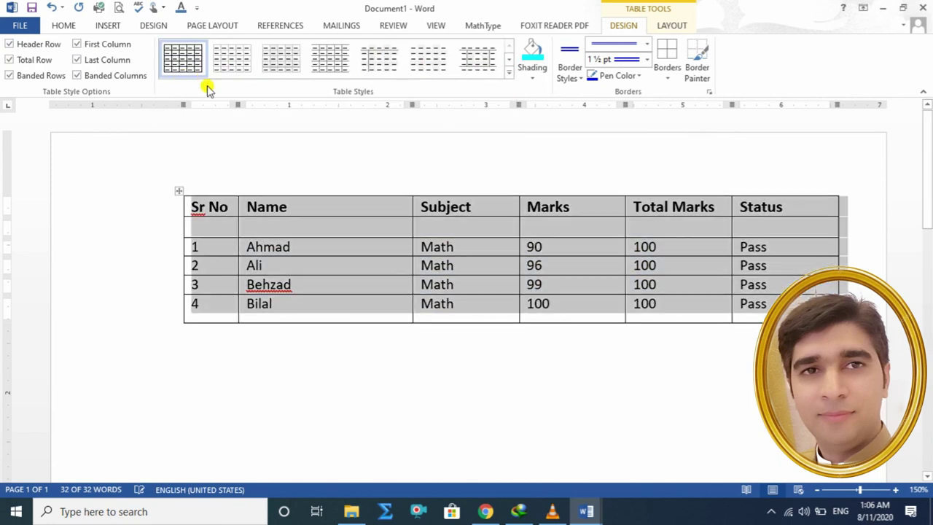
{"action": "left_click", "coordinate": [390, 354]}
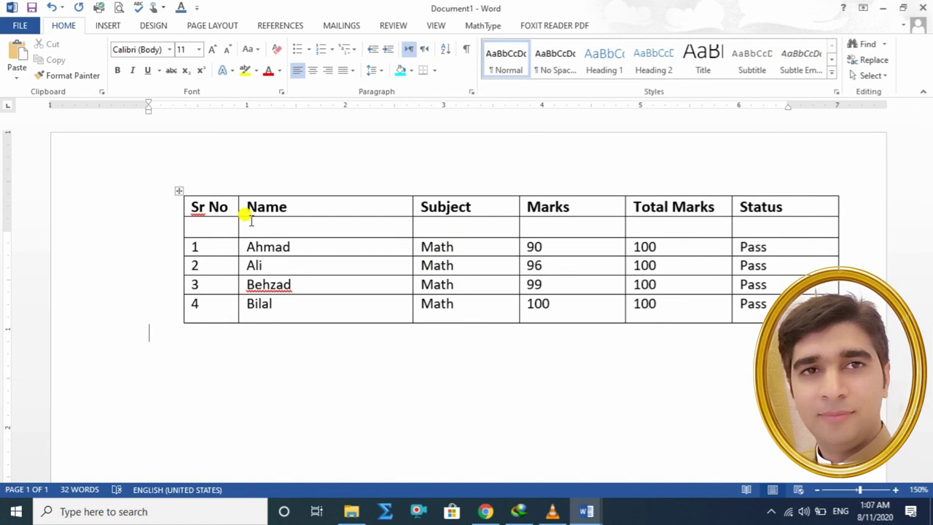
{"action": "left_click", "coordinate": [299, 221]}
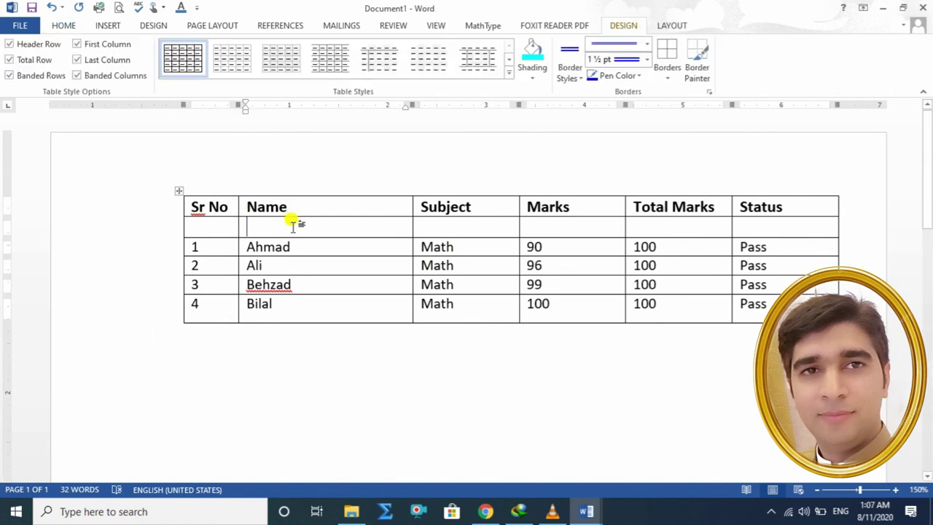